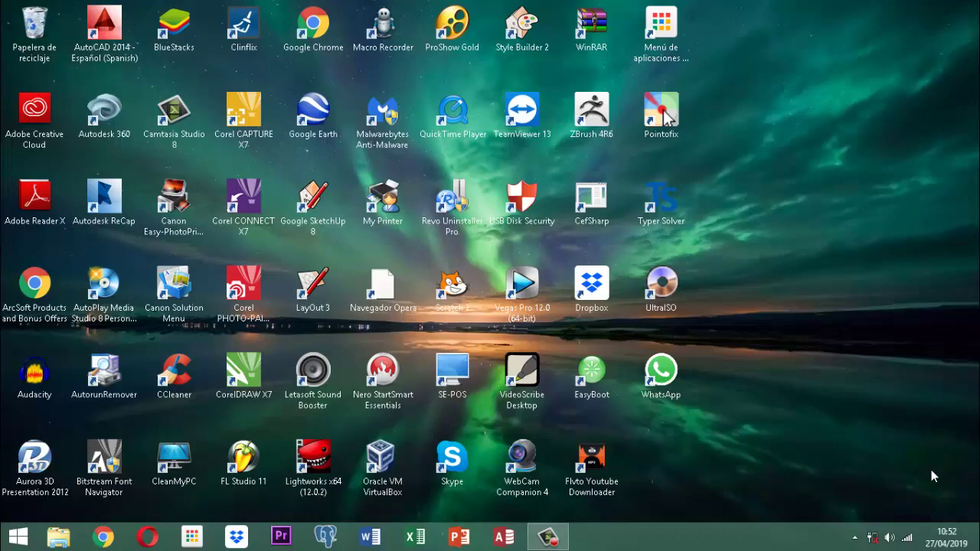
Open the Vet Project database from DATA (D:) > documentos 2019 > vet project II
left_click(931, 470)
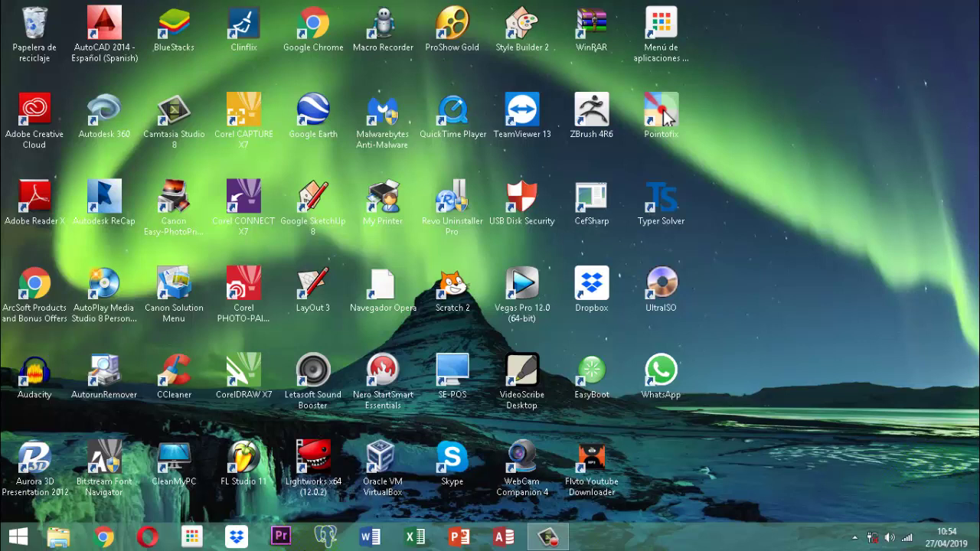
left_click(59, 534)
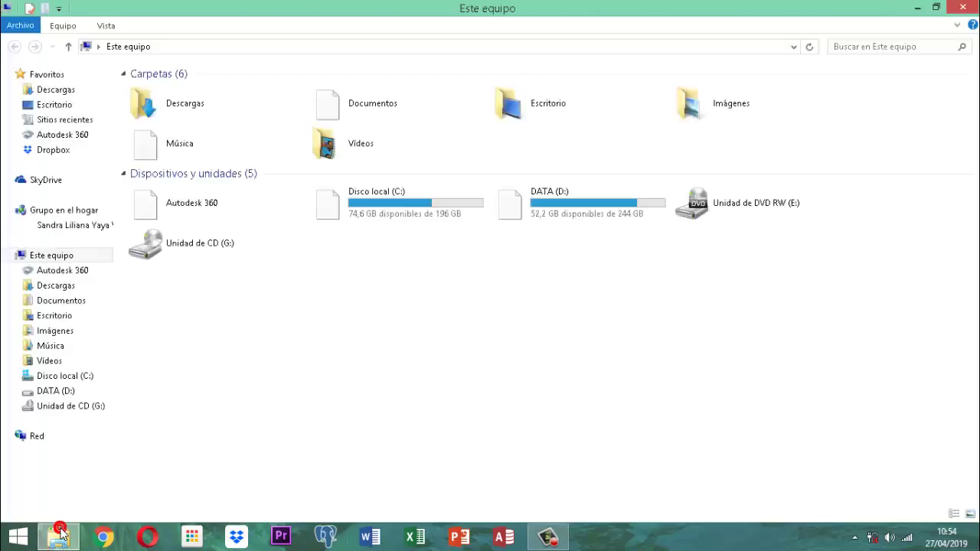
left_click(597, 208)
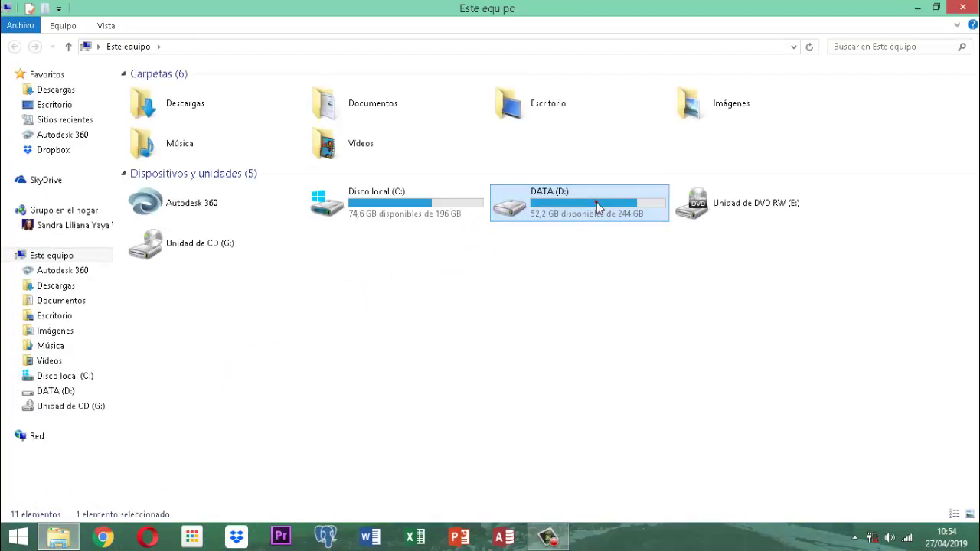
double_click(596, 208)
left_click(177, 289)
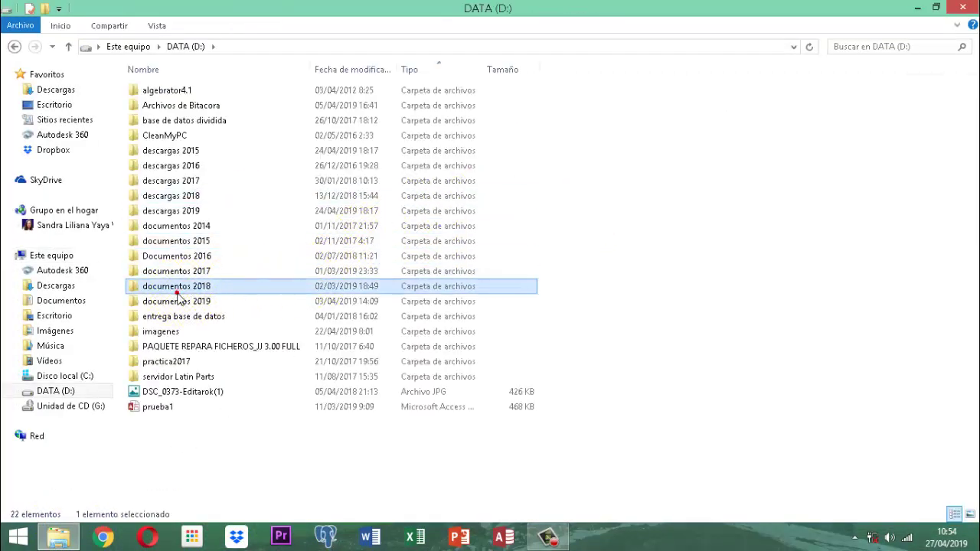
double_click(176, 300)
left_click(181, 192)
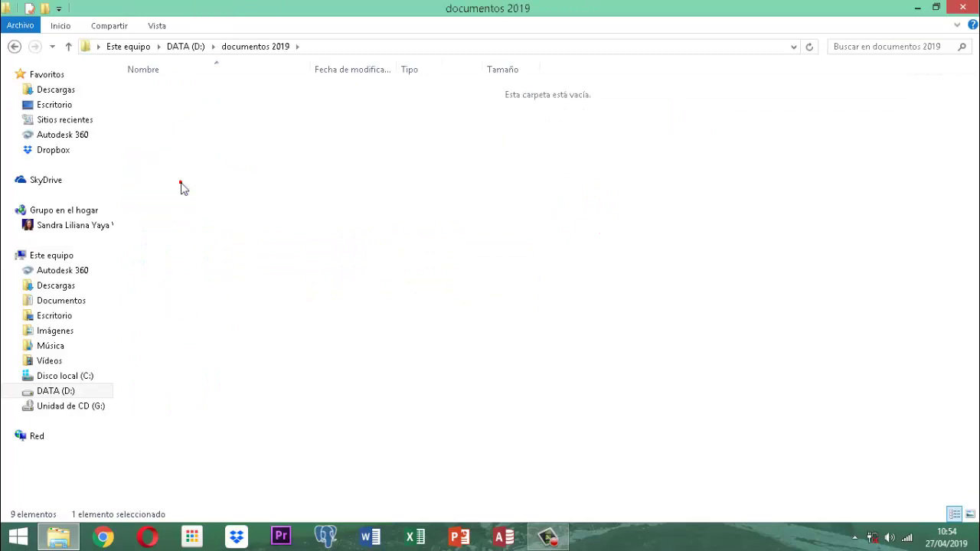
double_click(182, 189)
double_click(146, 271)
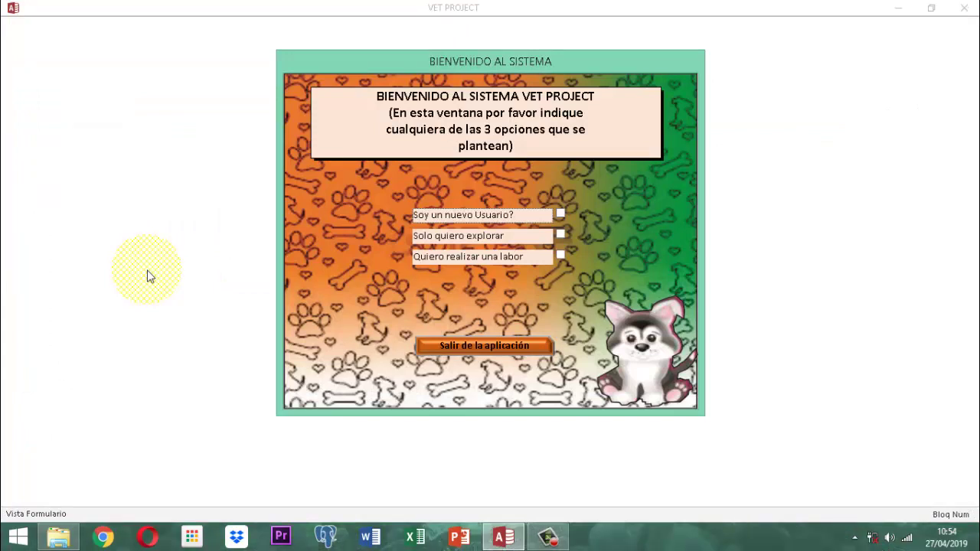
Log in via 'Quiero realizar una labor' as an administrator user with the account password
left_click(566, 257)
scroll(320, 221, "down", 2)
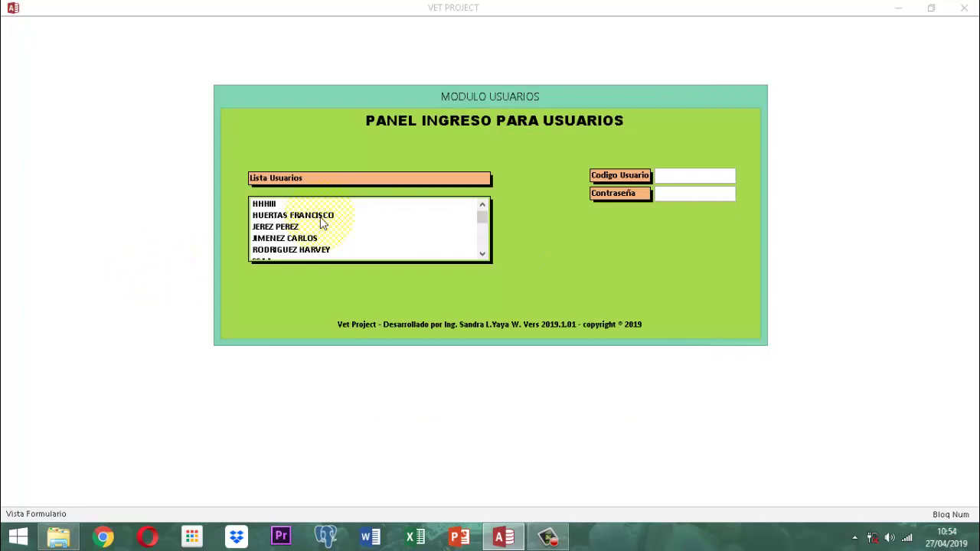
left_click(308, 239)
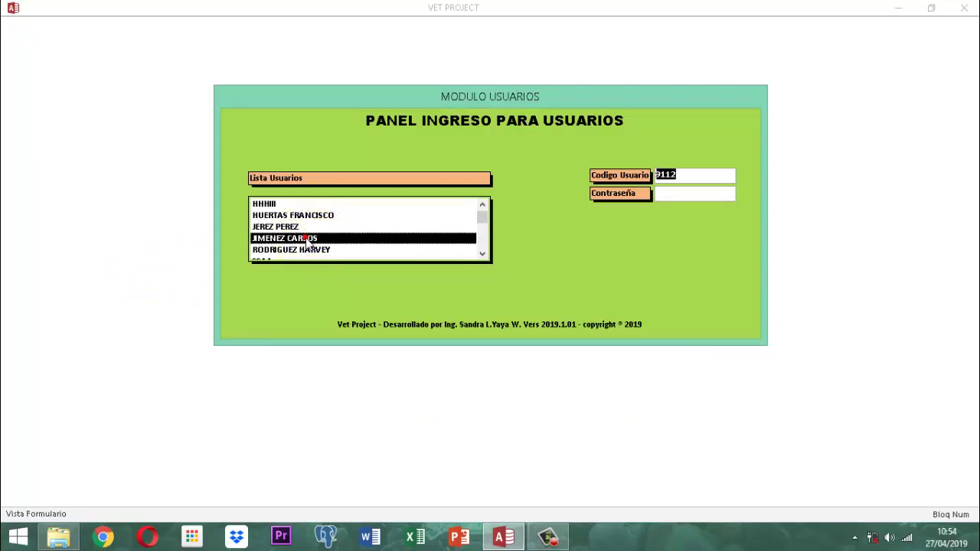
left_click(308, 239)
type("***")
key("Return")
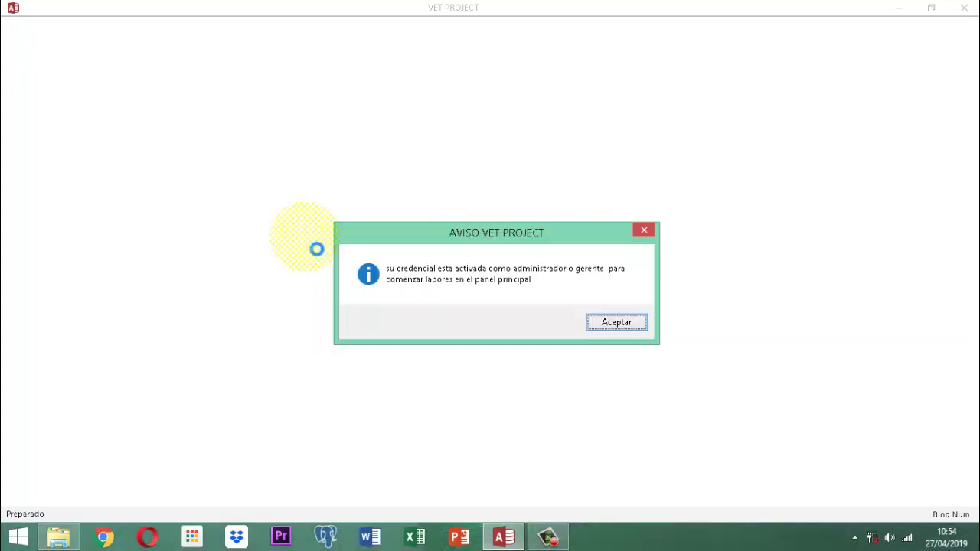
key("Return")
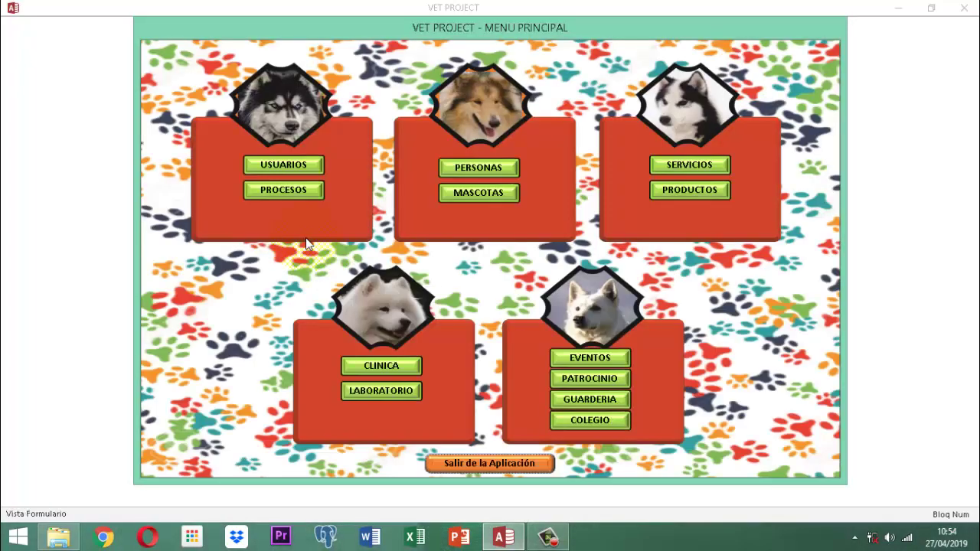
Unlock the Access ribbon with PROCESOS > Activar botones Opción and the unlock key
left_click(305, 189)
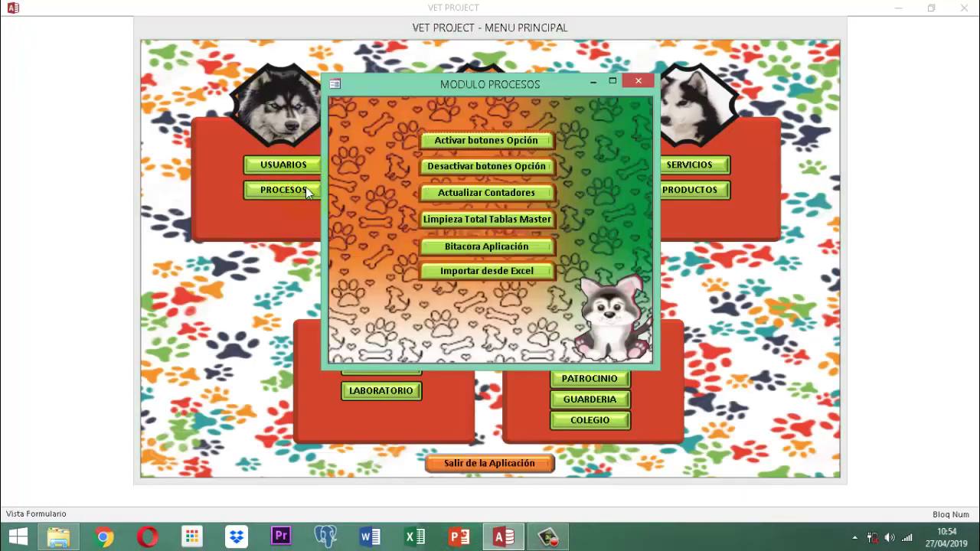
left_click(477, 144)
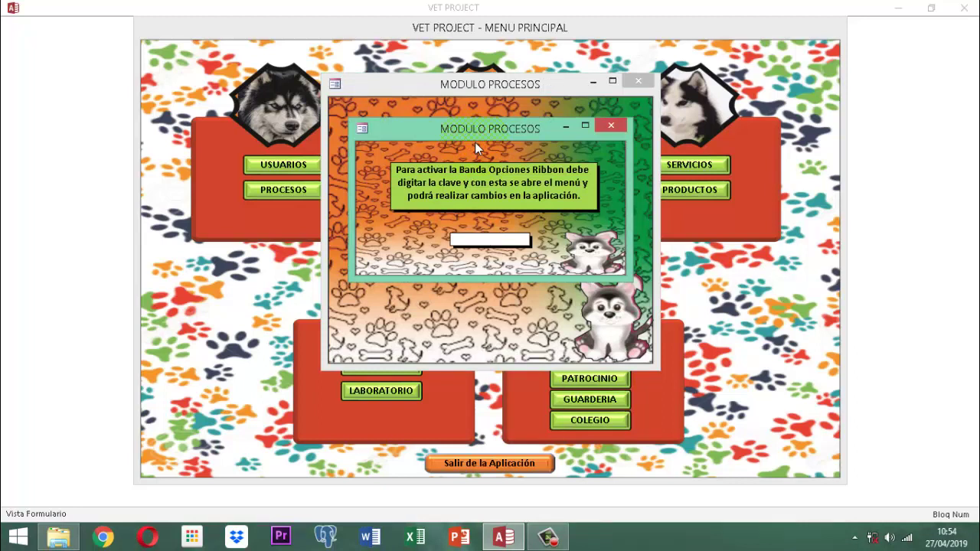
type("*******")
key("Return")
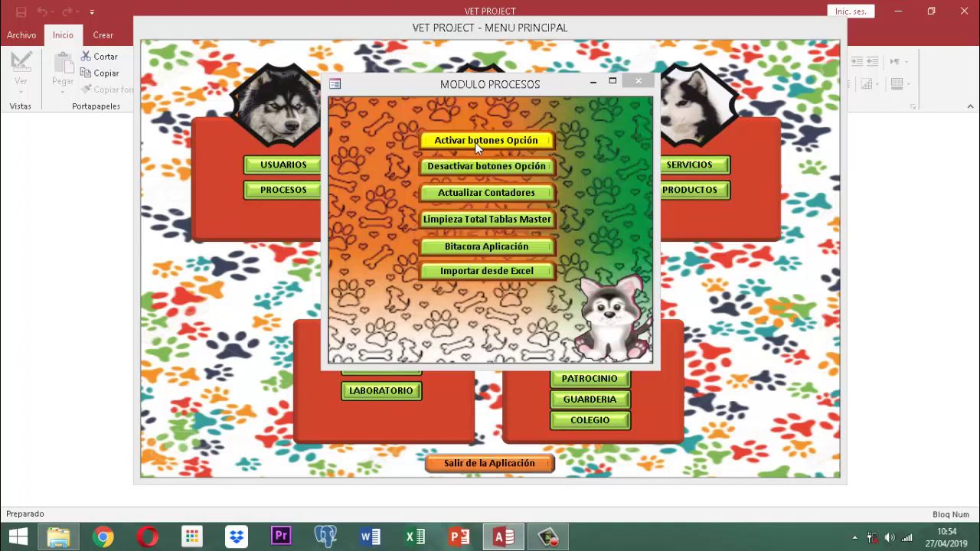
Close the main menu form and filter the navigation pane by 'public'
right_click(630, 29)
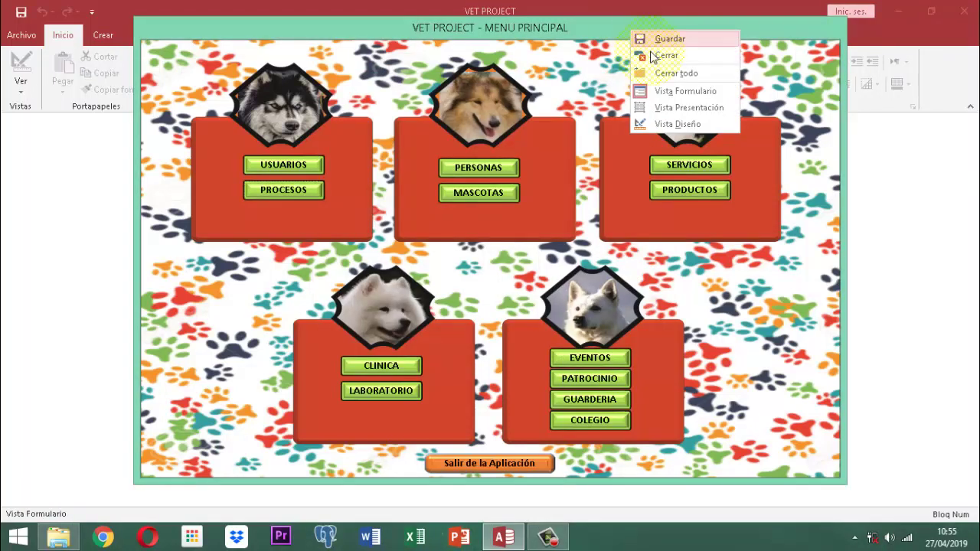
left_click(652, 56)
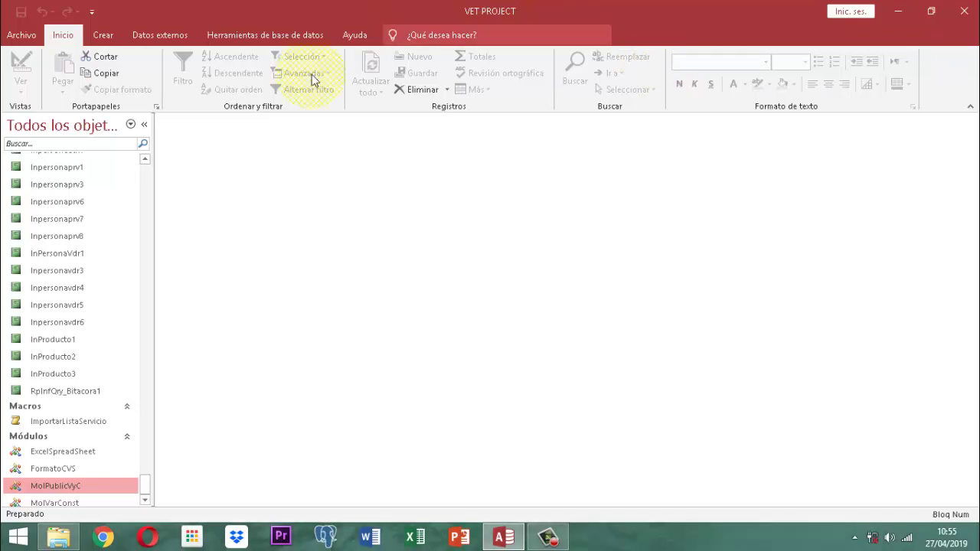
left_click(58, 144)
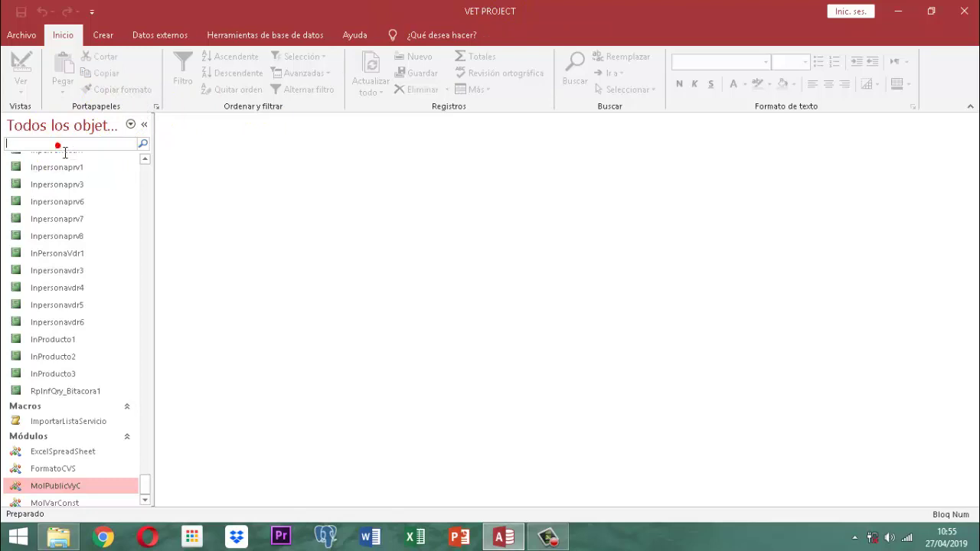
type("public")
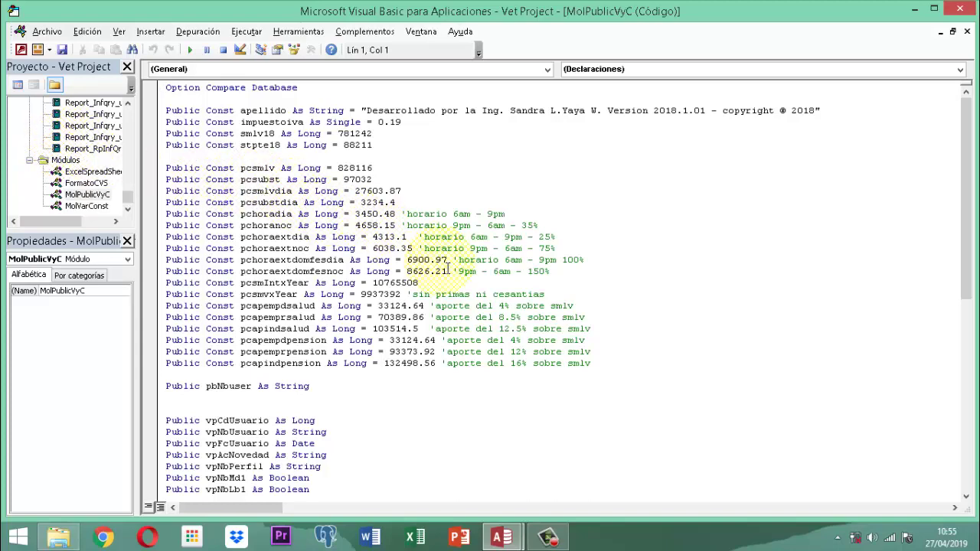
Add 'Public vpIdMascota As Long' below the vpraza declaration, then save and close the editor
scroll(444, 268, "down", 2)
scroll(449, 278, "down", 4)
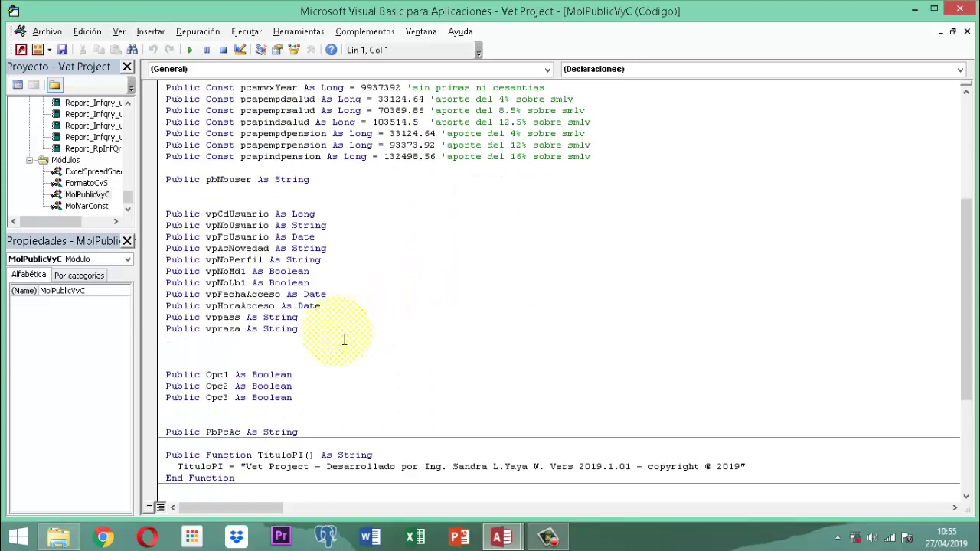
left_click(337, 332)
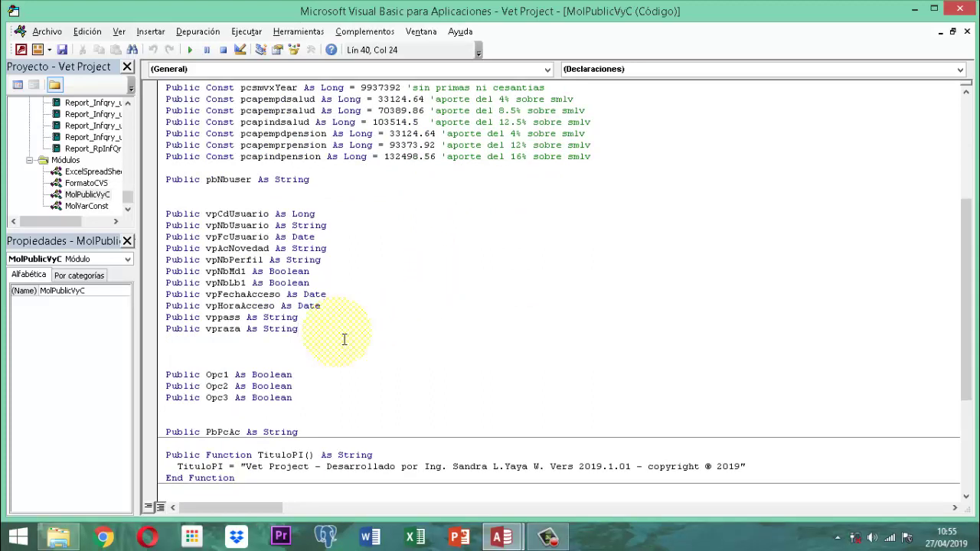
key("Return")
type("public ")
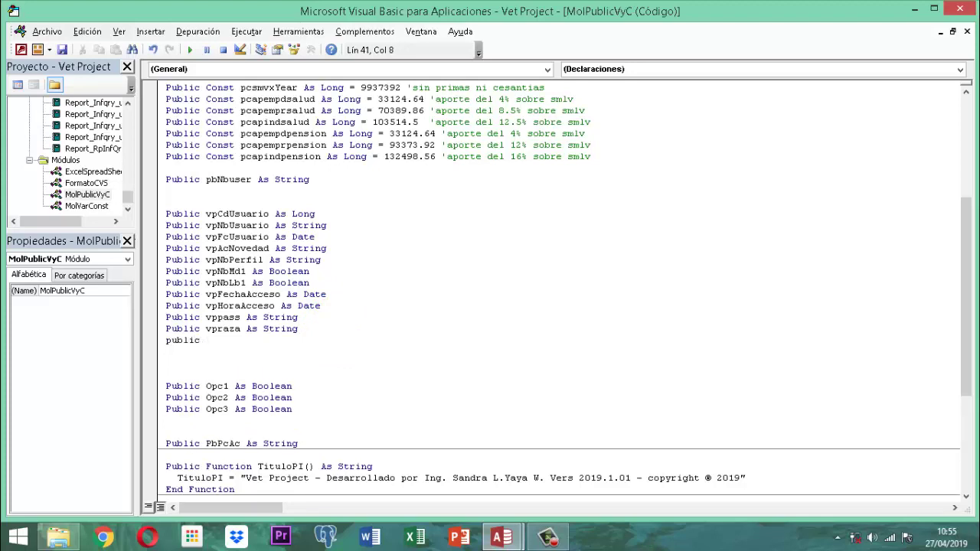
type("vp")
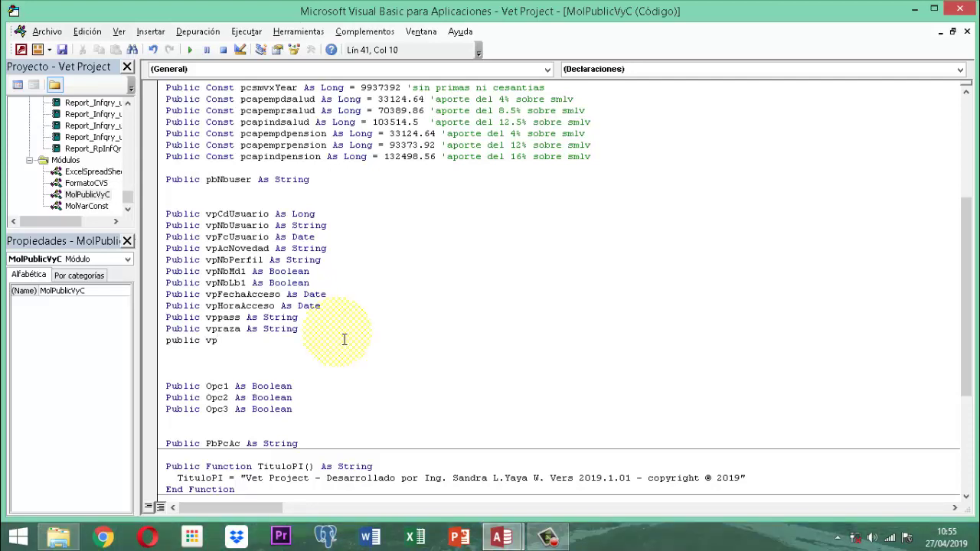
type("nromascota")
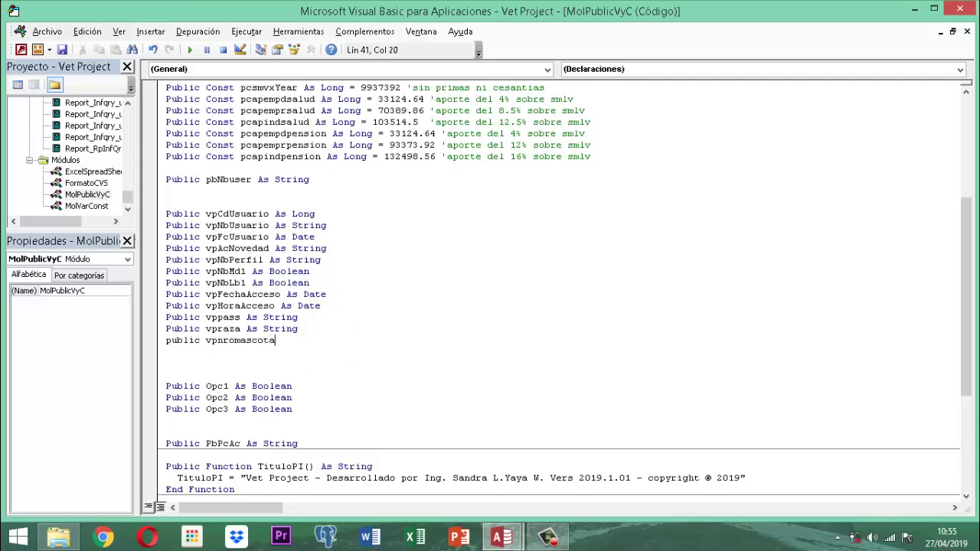
key("BackSpace")
key("BackSpace")
key("BackSpace")
key("BackSpace")
key("BackSpace")
key("BackSpace")
key("BackSpace")
key("BackSpace")
key("BackSpace")
key("BackSpace")
type("id")
key("BackSpace")
key("BackSpace")
type("Id")
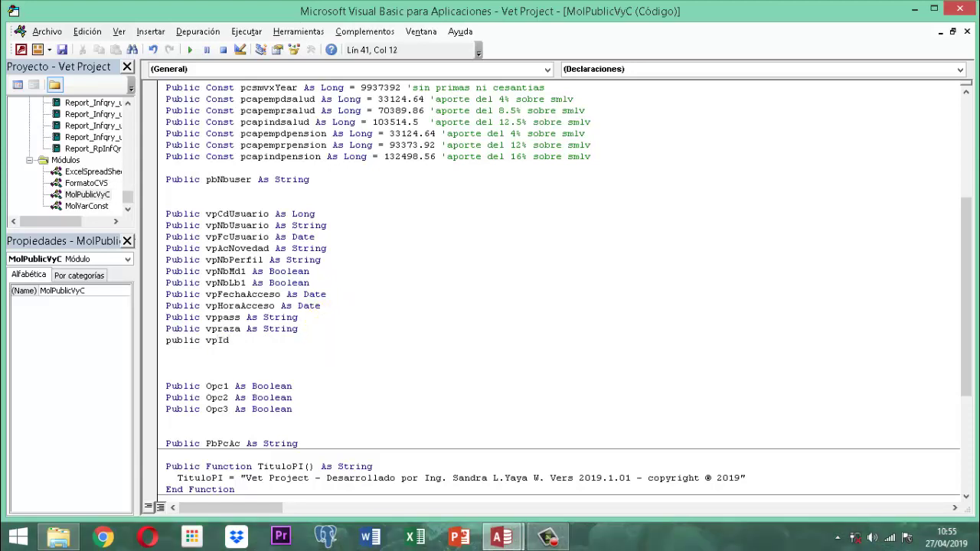
type("Mascota as ")
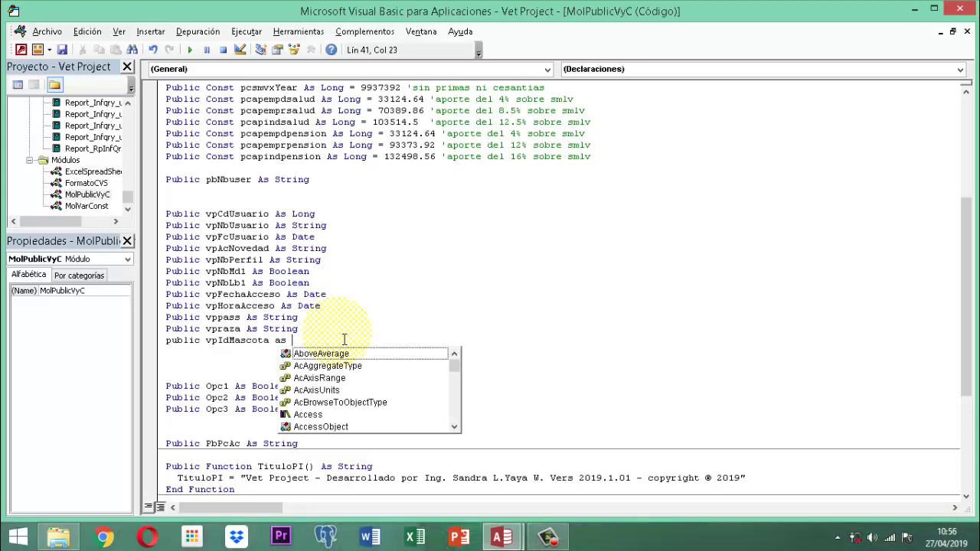
type("long")
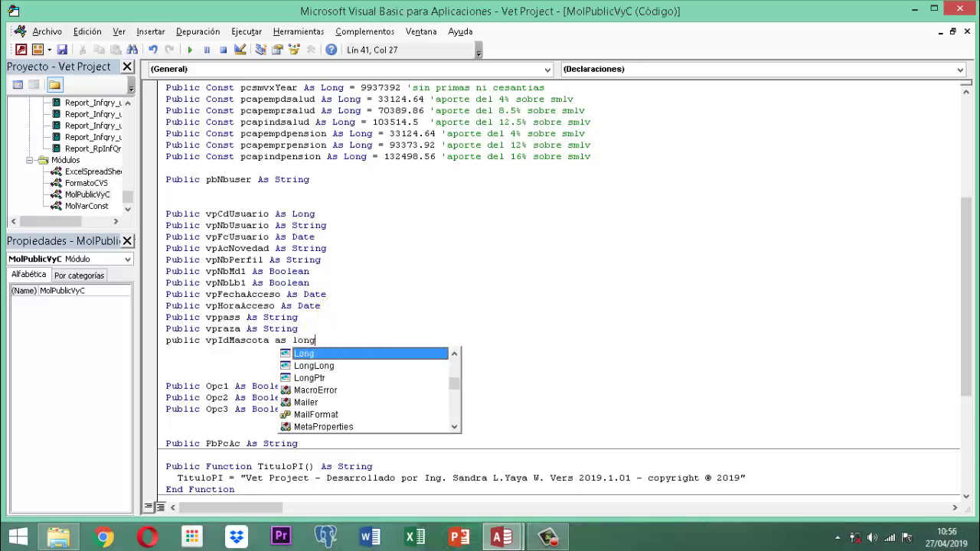
left_click(508, 334)
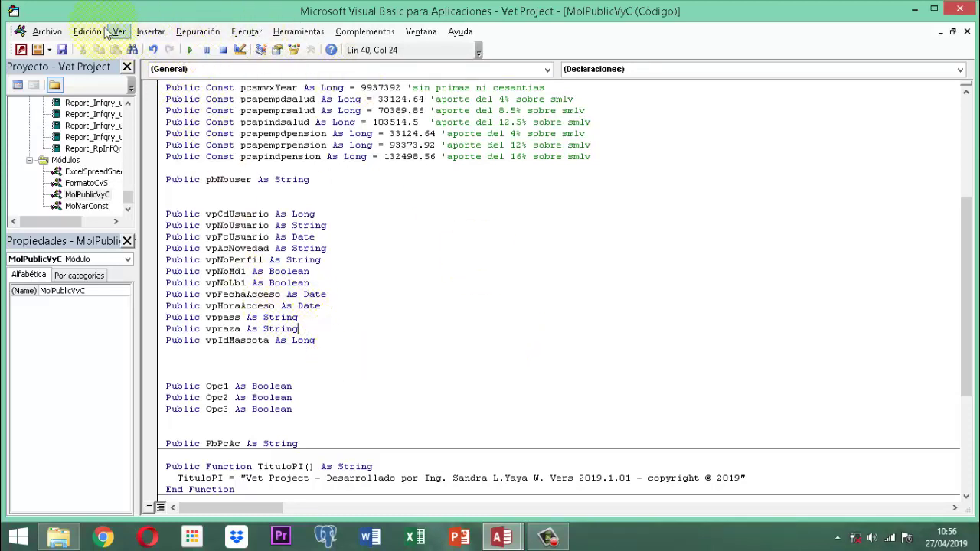
left_click(62, 51)
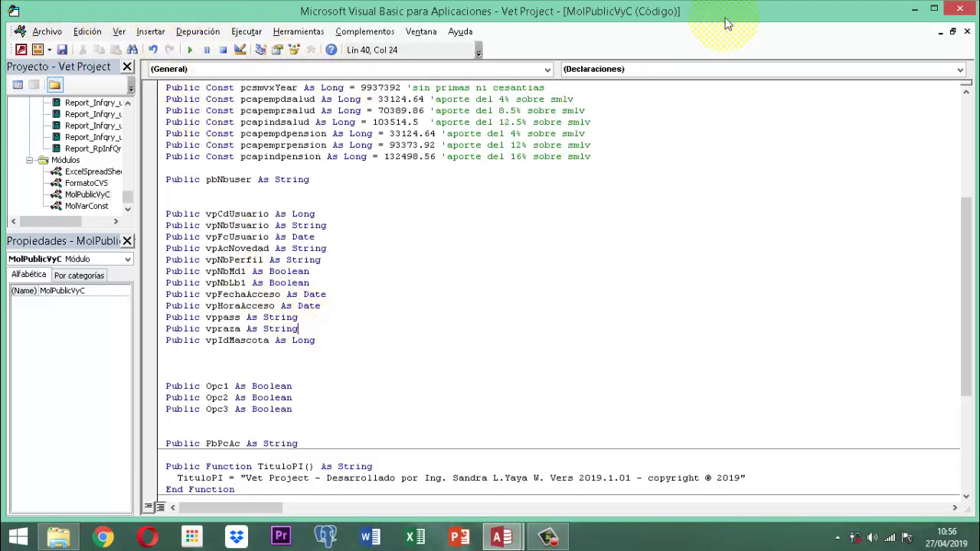
left_click(960, 9)
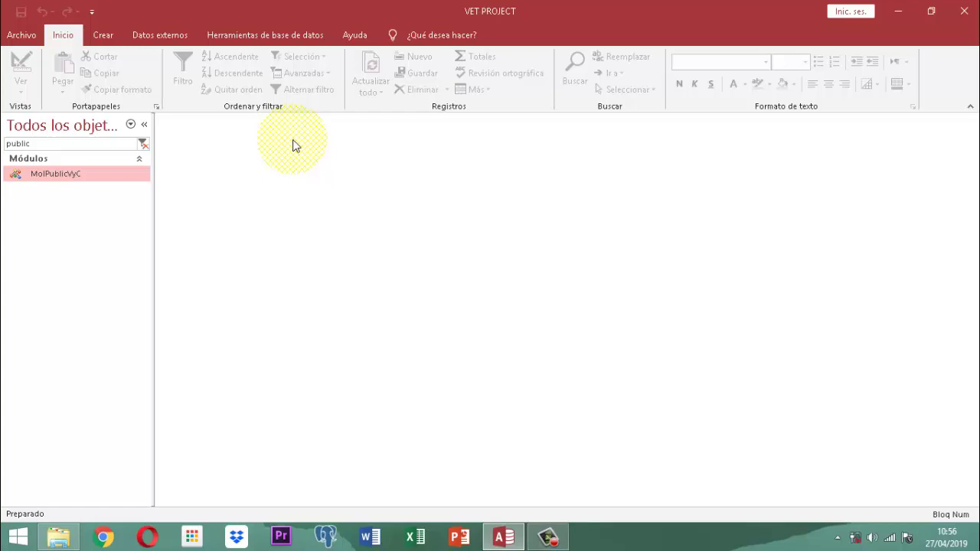
Search 'fmigmm' and open the FmlgMmascota_historia form in design view
left_click(61, 146)
double_click(58, 145)
type("f")
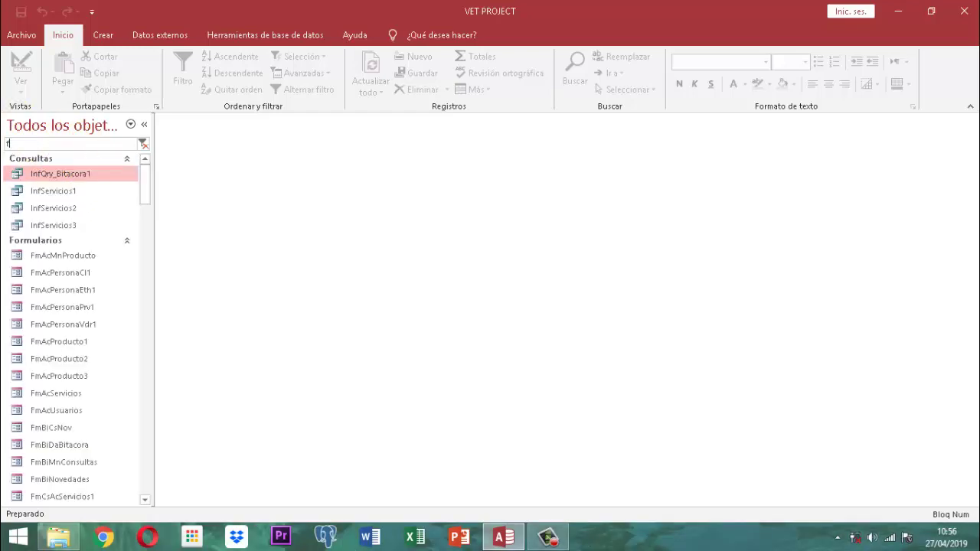
type("migmm")
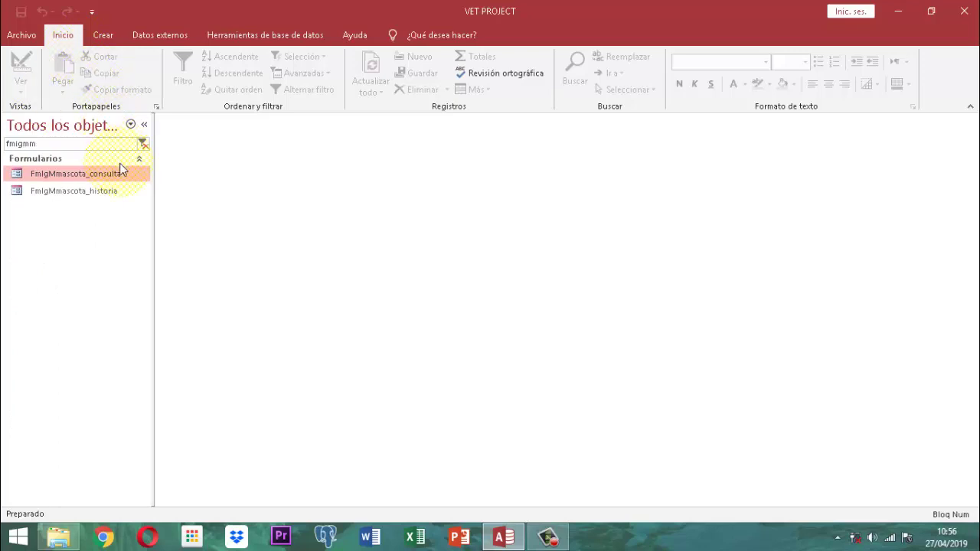
left_click(105, 192)
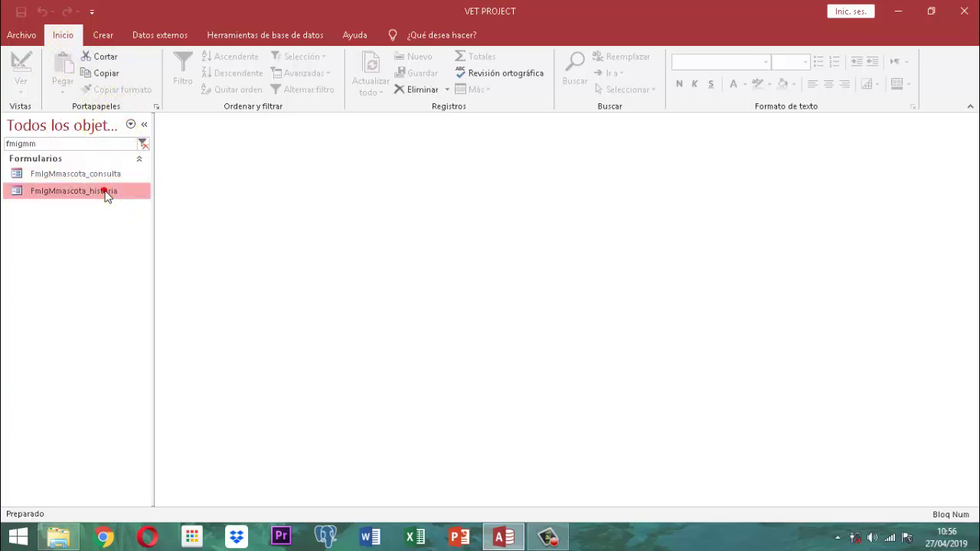
right_click(106, 193)
left_click(160, 234)
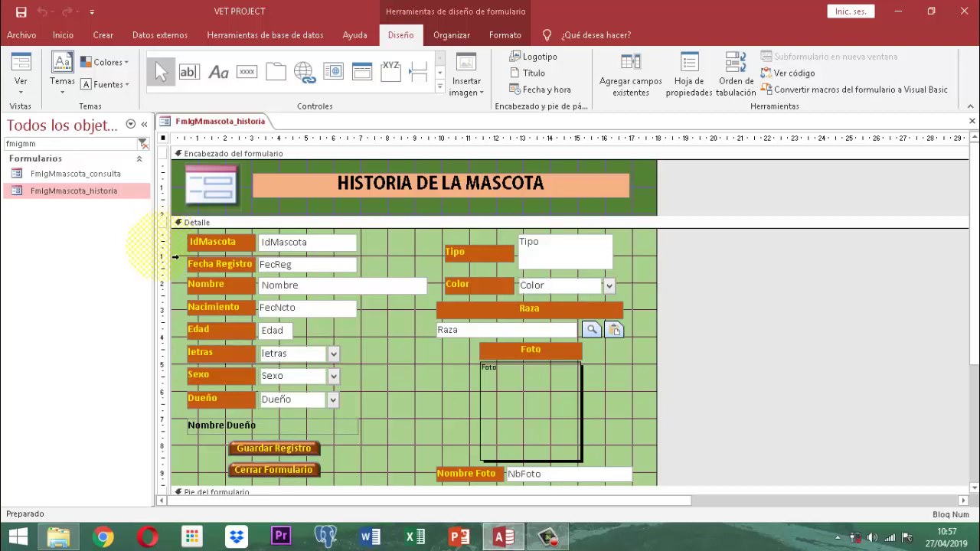
Open the Guardar Registro button's Al hacer clic event code from the property sheet
left_click(293, 450)
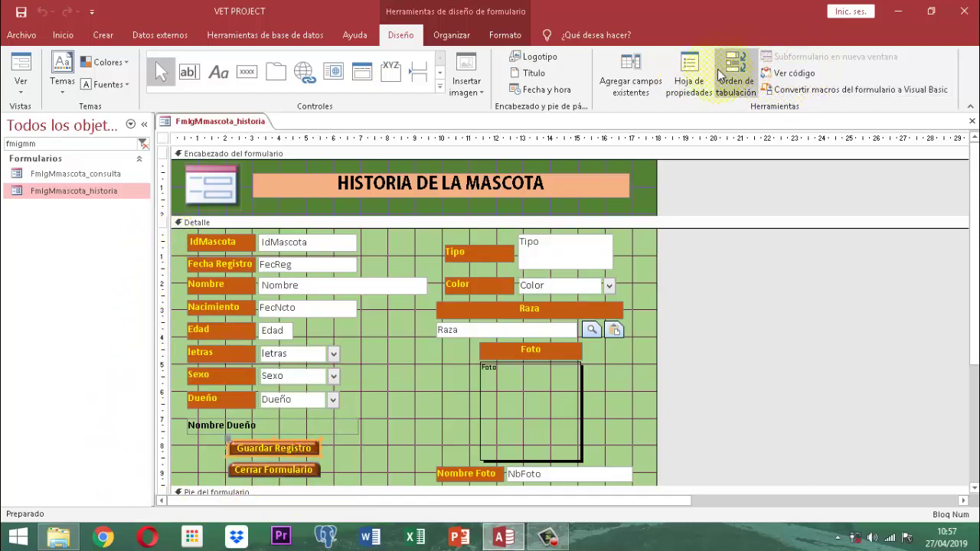
left_click(689, 80)
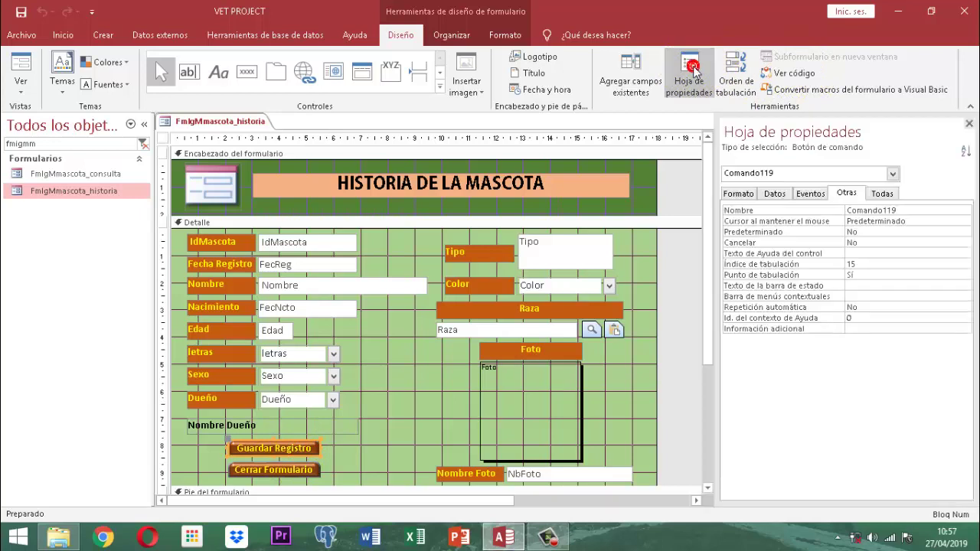
left_click(810, 193)
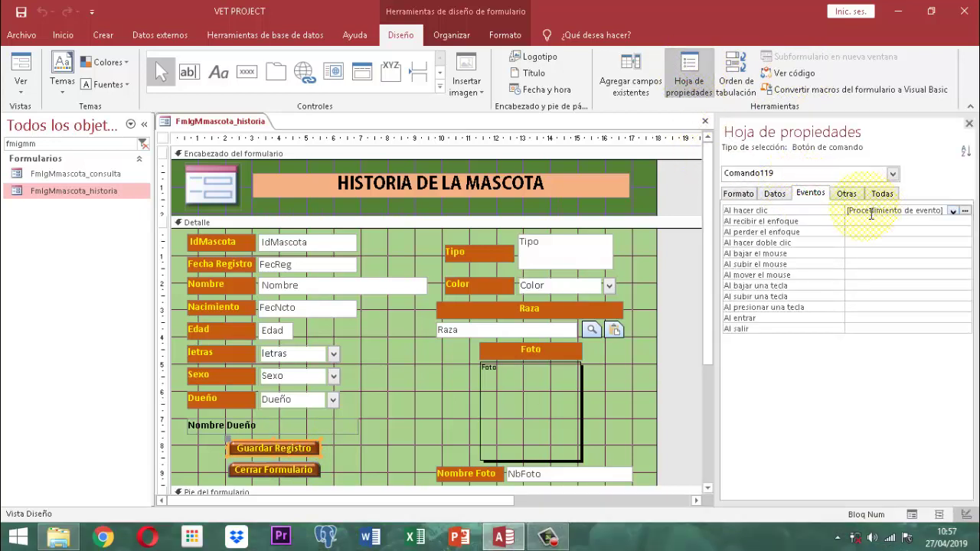
left_click(964, 210)
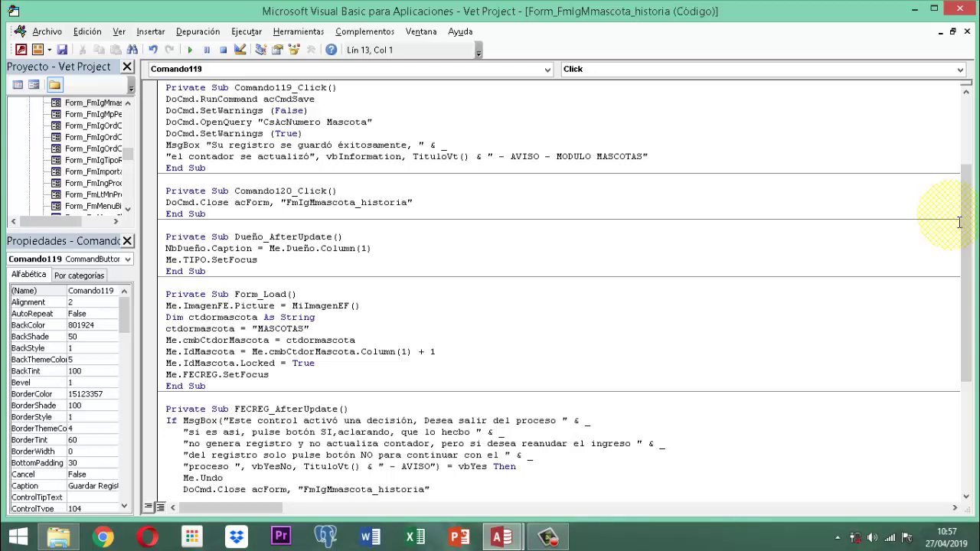
Add 'vpIdMascota = Me.IdMascota' after the MsgBox line in Comando119_Click, then save and close
key("Down")
key("Down")
key("Down")
key("Down")
key("Down")
key("End")
key("Return")
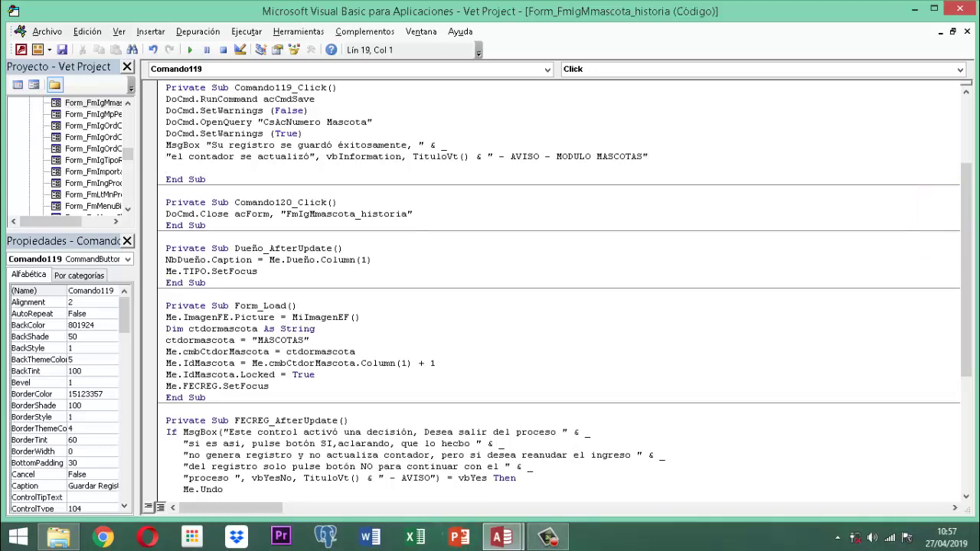
type("vpIdMascota = Me.")
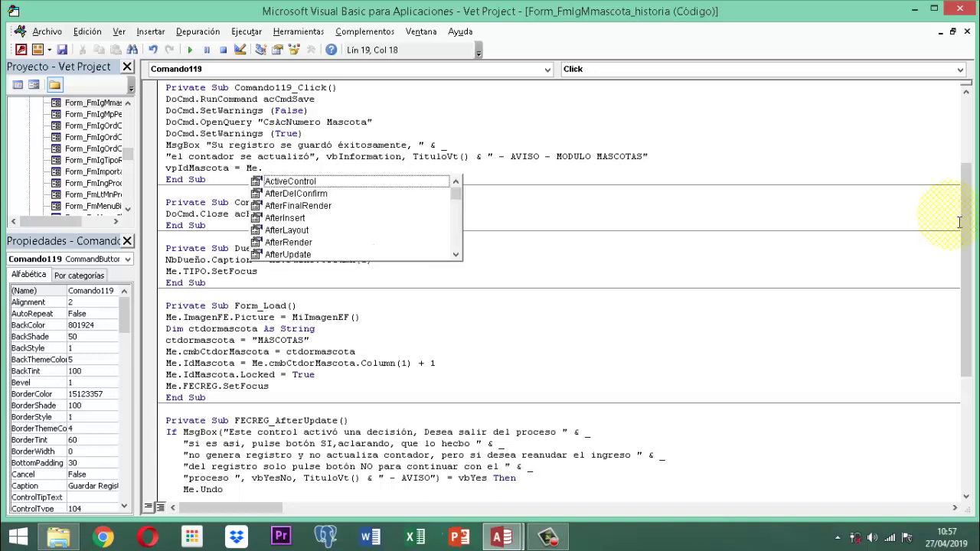
type("IdMascota")
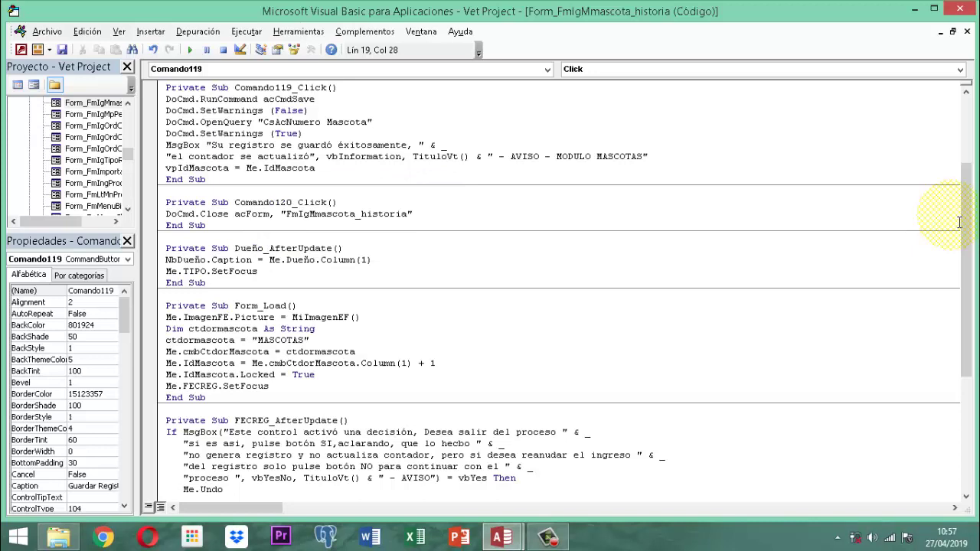
left_click(62, 50)
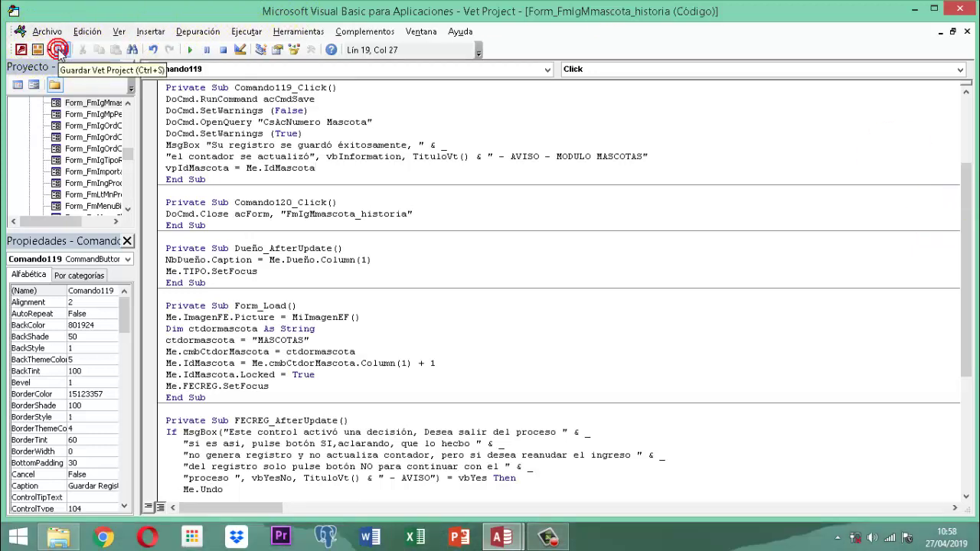
left_click(959, 8)
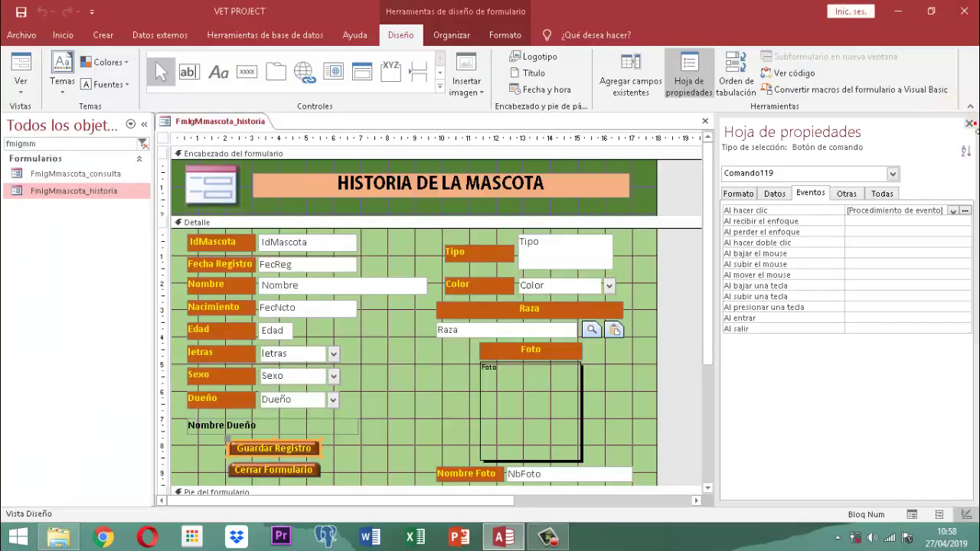
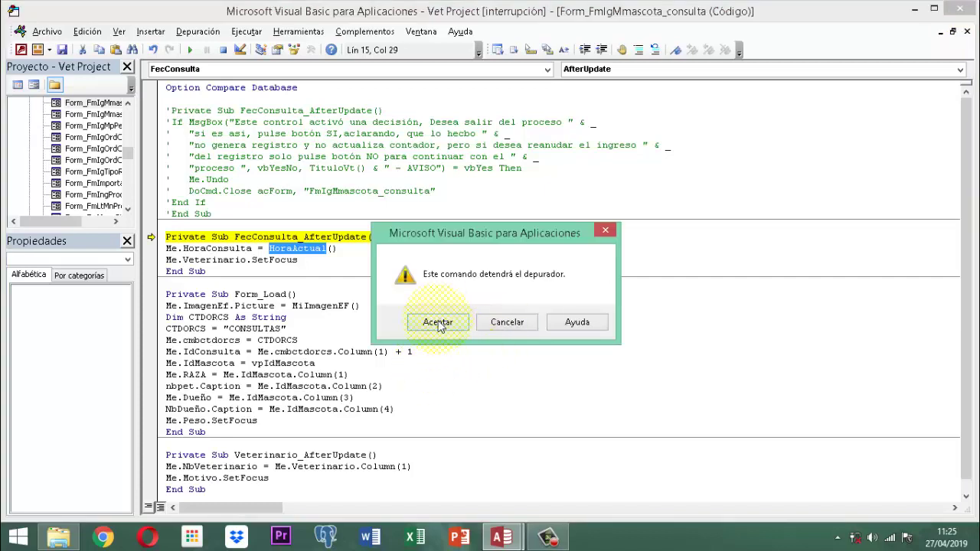
Stop the debugger and close the Ingreso Motivo Consulta form, MENU MASCOTAS popup and main menu
left_click(438, 322)
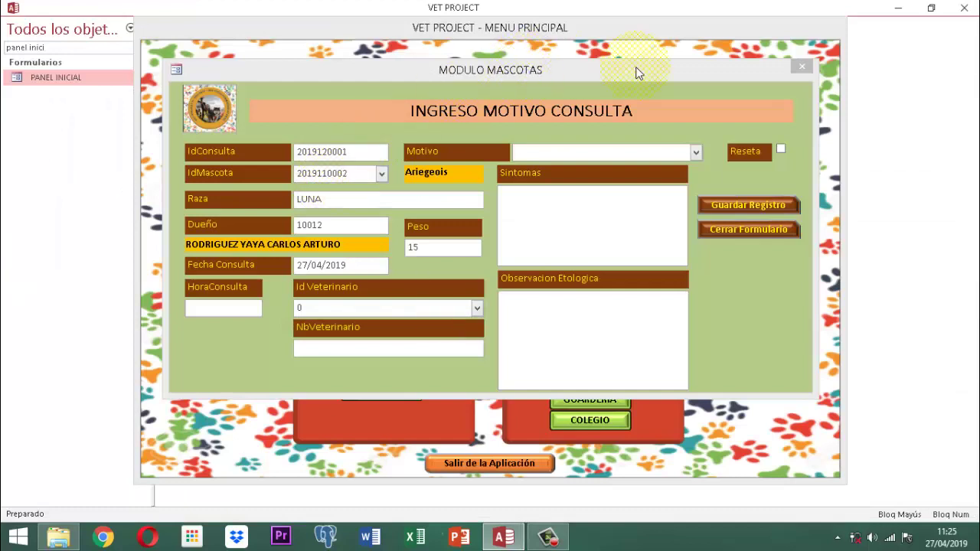
left_click(799, 70)
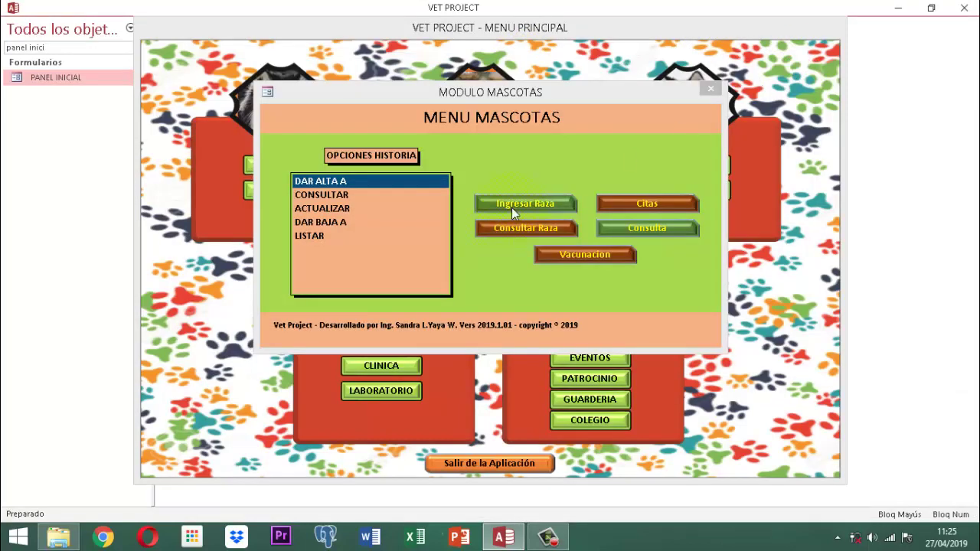
left_click(711, 89)
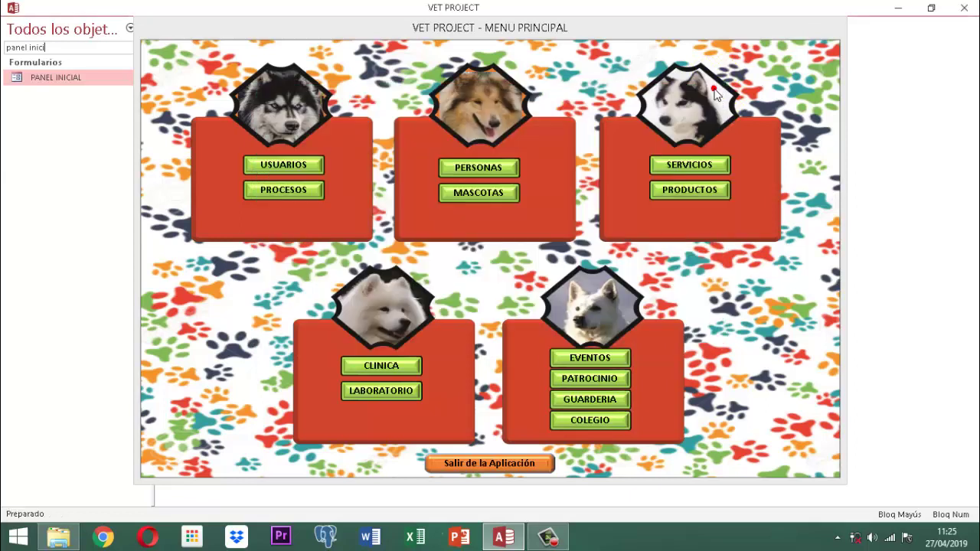
right_click(429, 32)
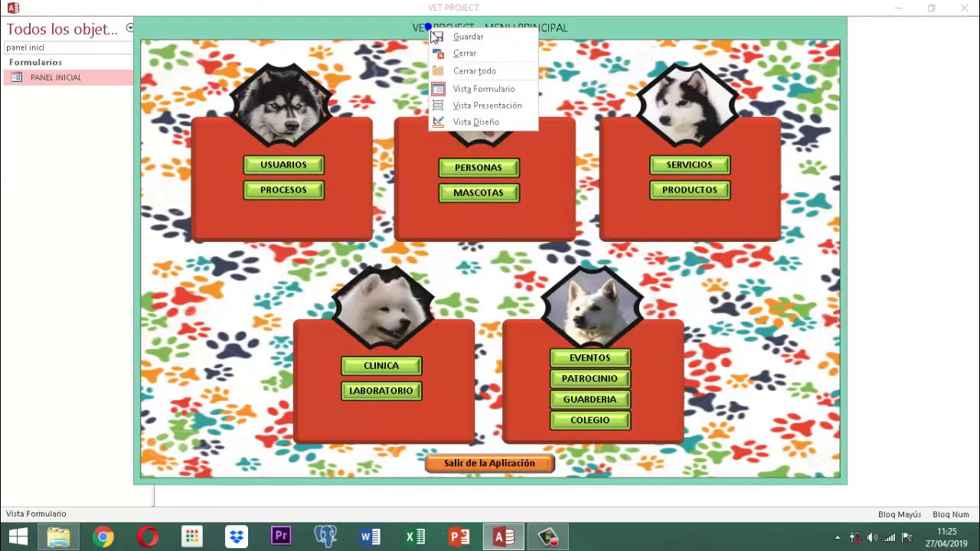
left_click(461, 55)
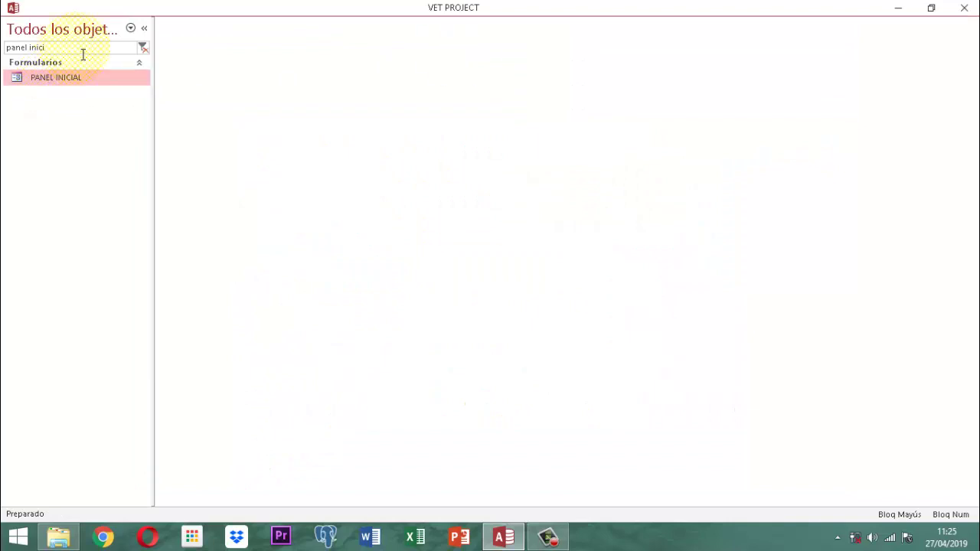
left_click_drag(78, 48, 4, 8)
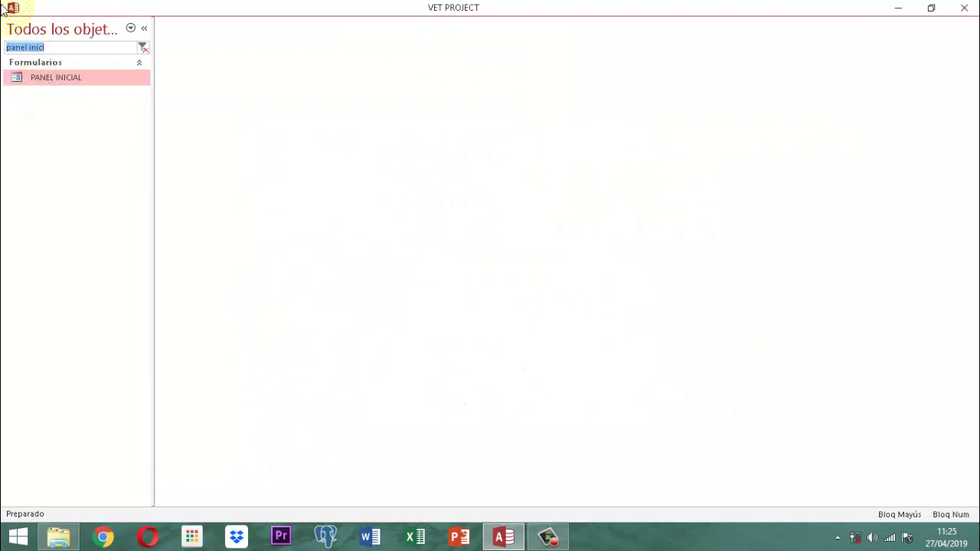
Filter objects by MASCO, open Mmascota_consultas and delete its test record
type("MASCOT")
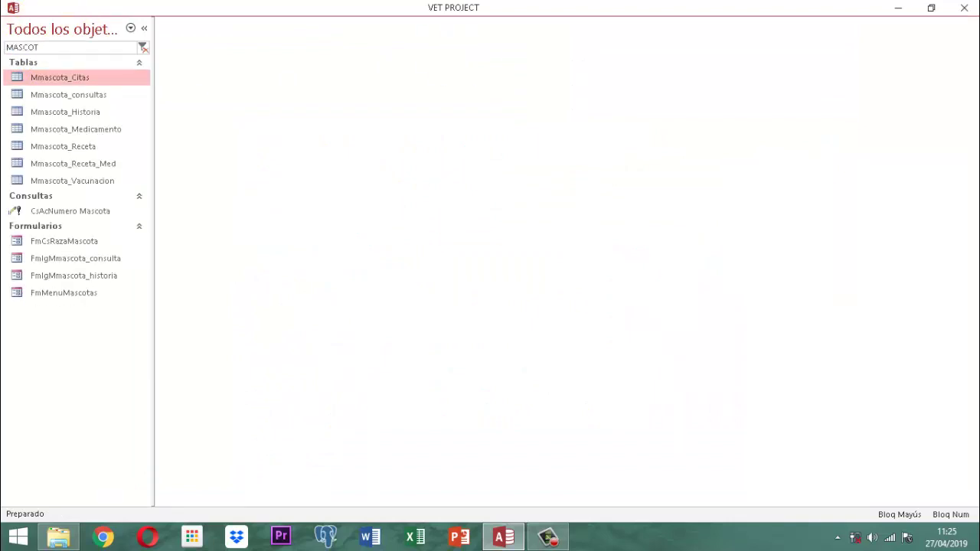
double_click(79, 95)
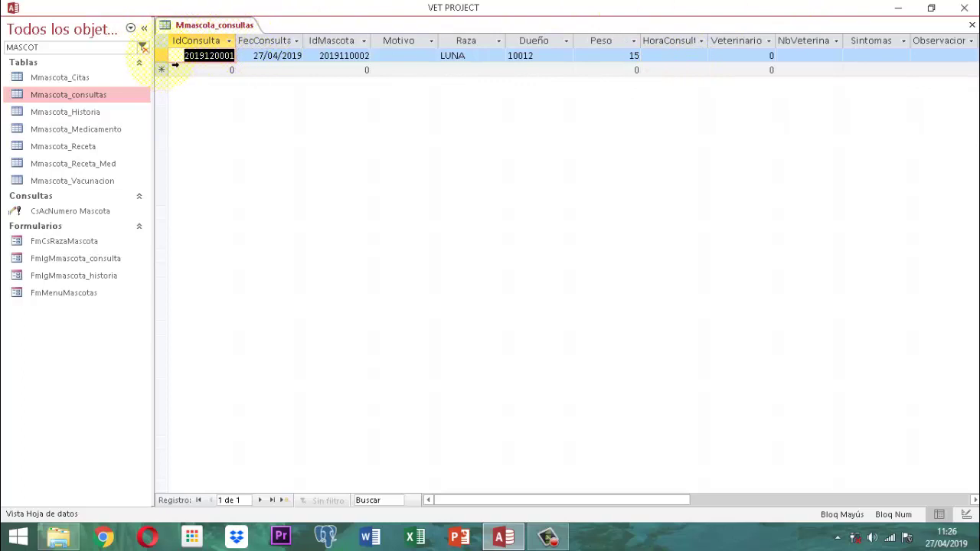
right_click(162, 57)
left_click(214, 81)
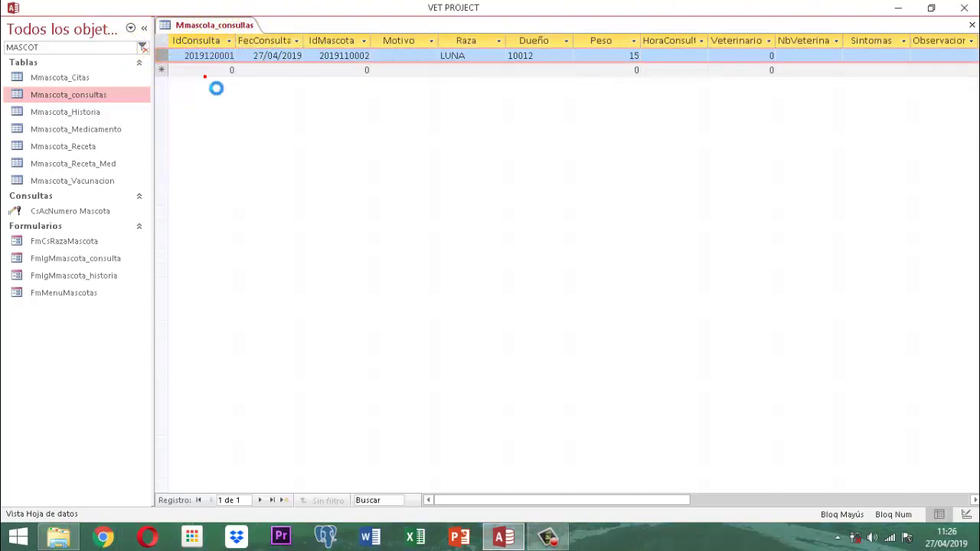
left_click(459, 318)
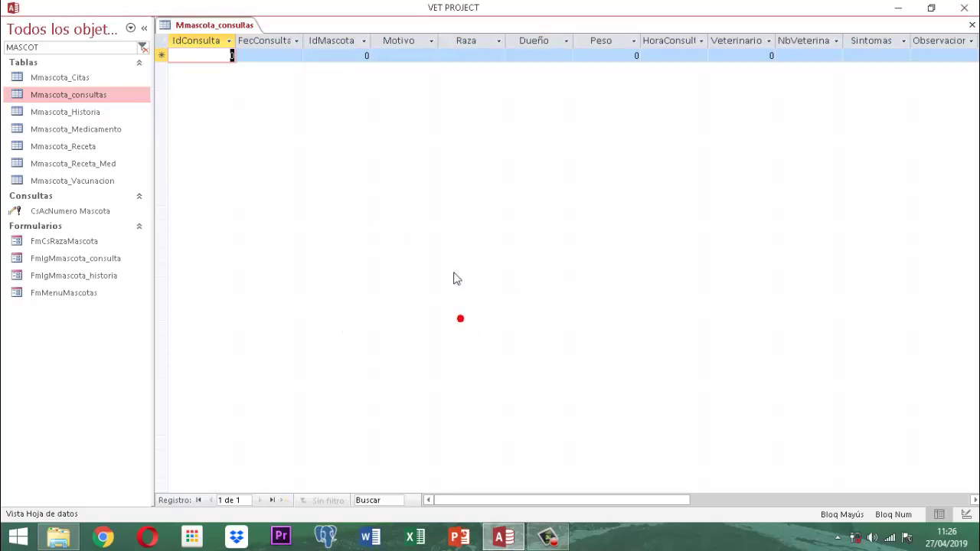
Close the Mmascota_consultas table
right_click(201, 31)
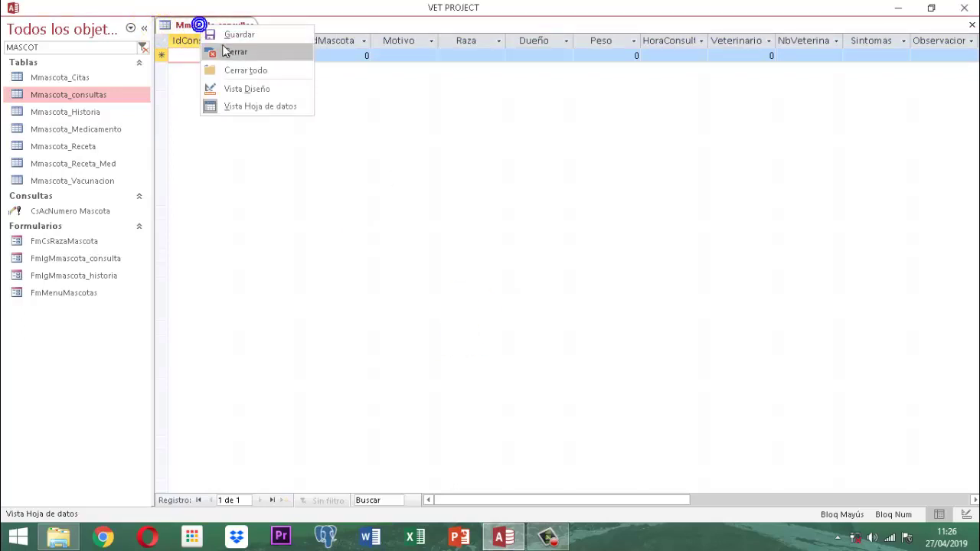
left_click(226, 49)
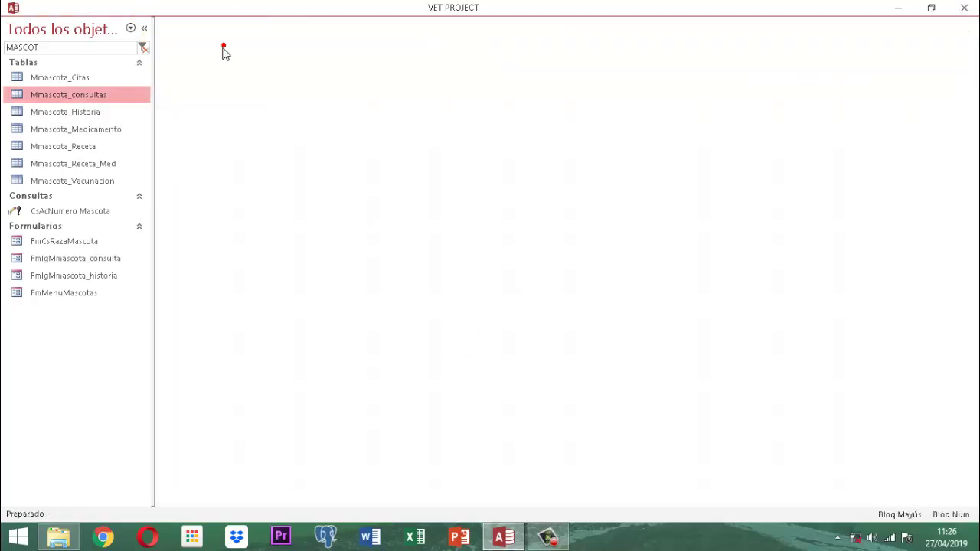
right_click(86, 259)
Open FmIgMmascota_consulta in Design view and inspect the Raza text box and label properties
left_click(137, 304)
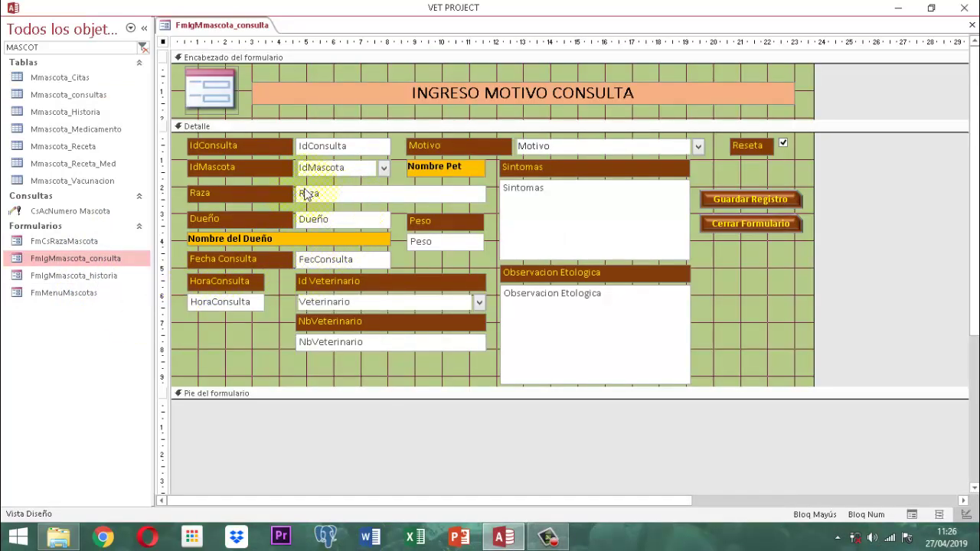
left_click(319, 195)
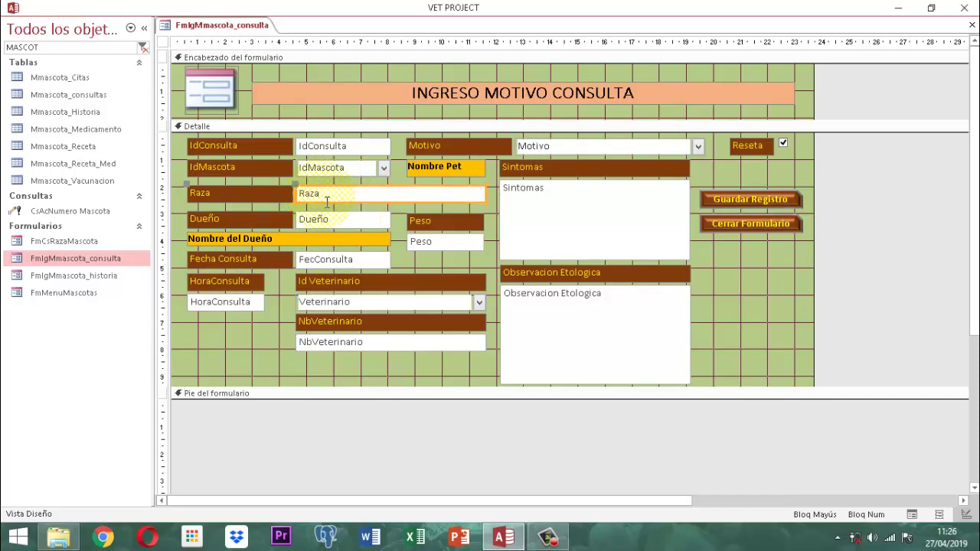
right_click(325, 199)
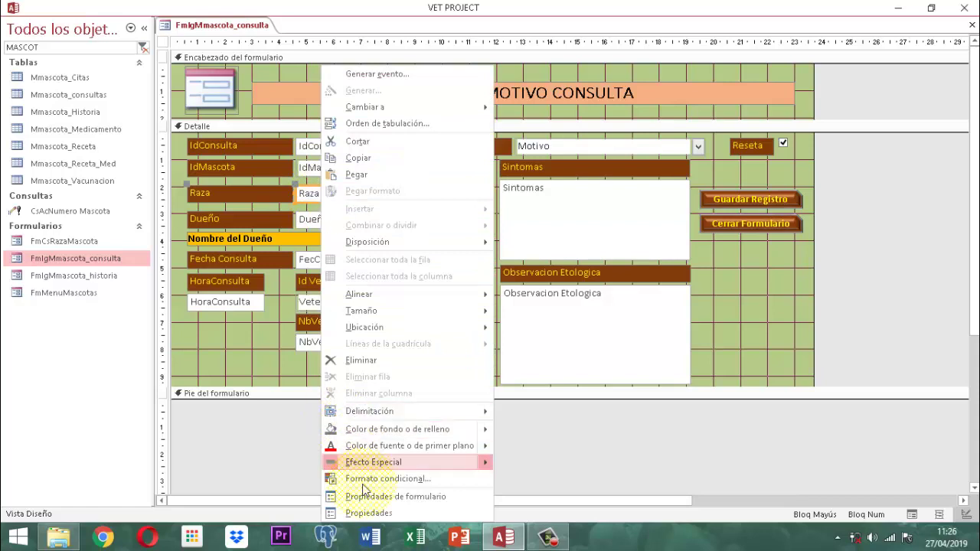
left_click(371, 513)
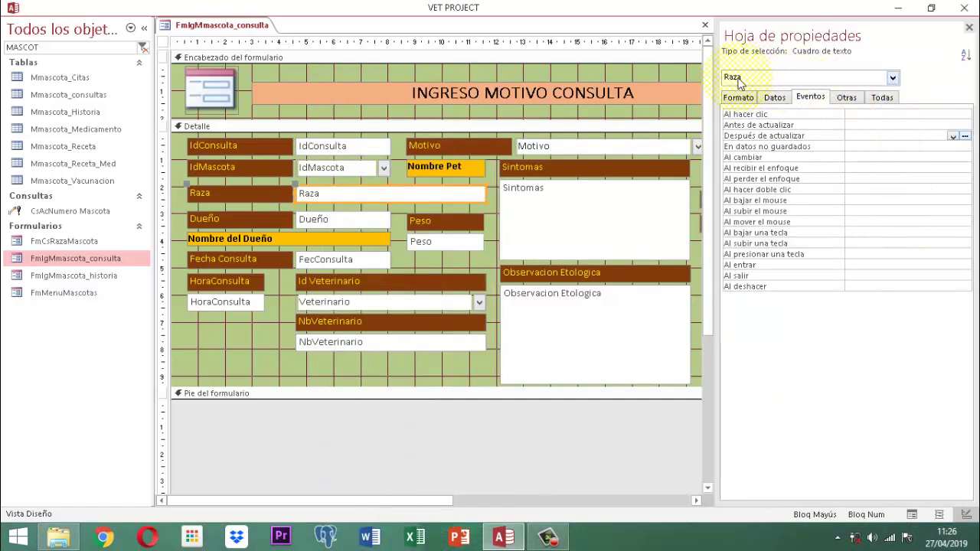
left_click(453, 171)
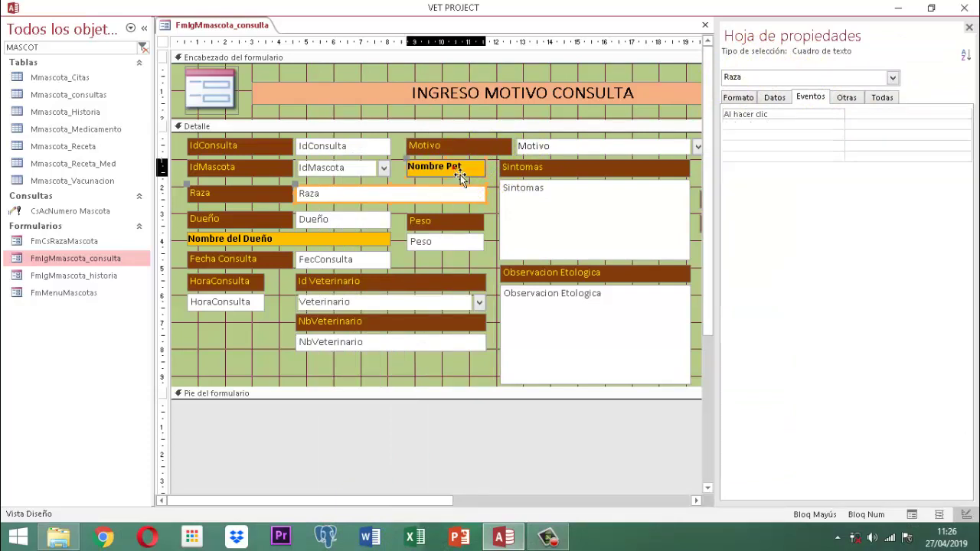
left_click(267, 197)
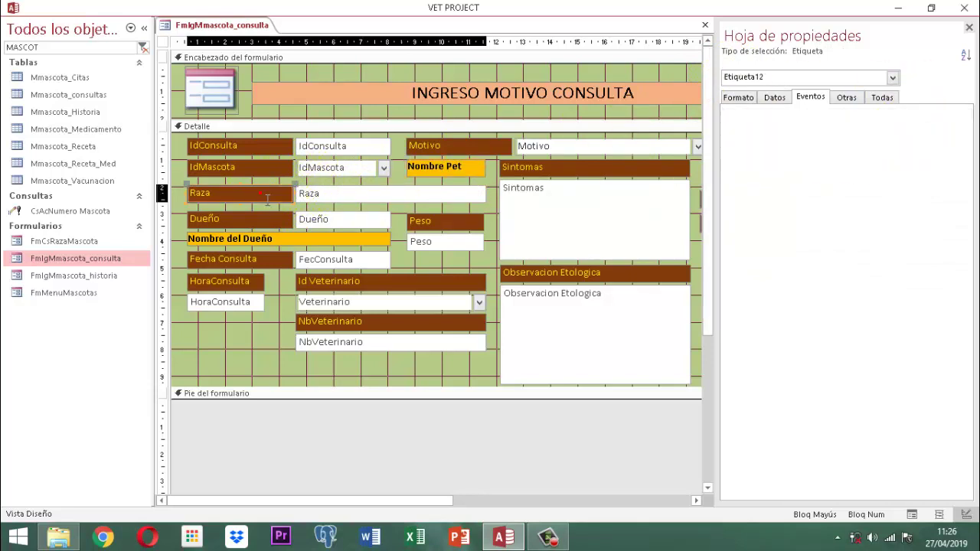
left_click(343, 193)
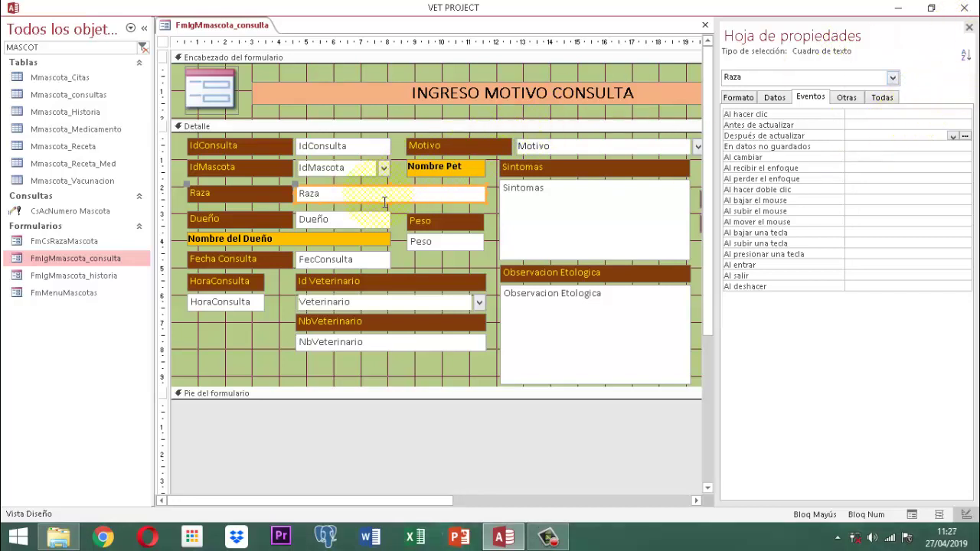
left_click(969, 29)
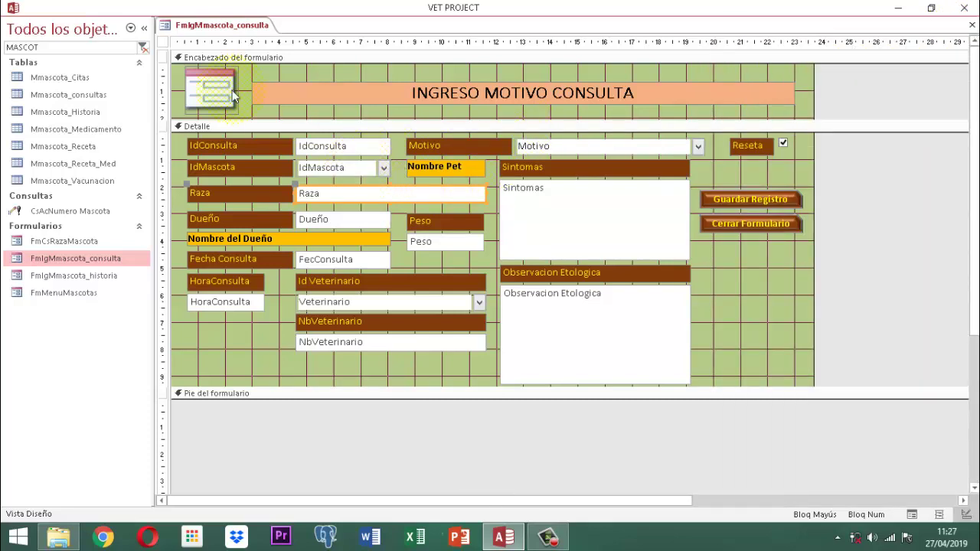
Open the form's Al cargar event code through its property sheet builder
left_click(164, 42)
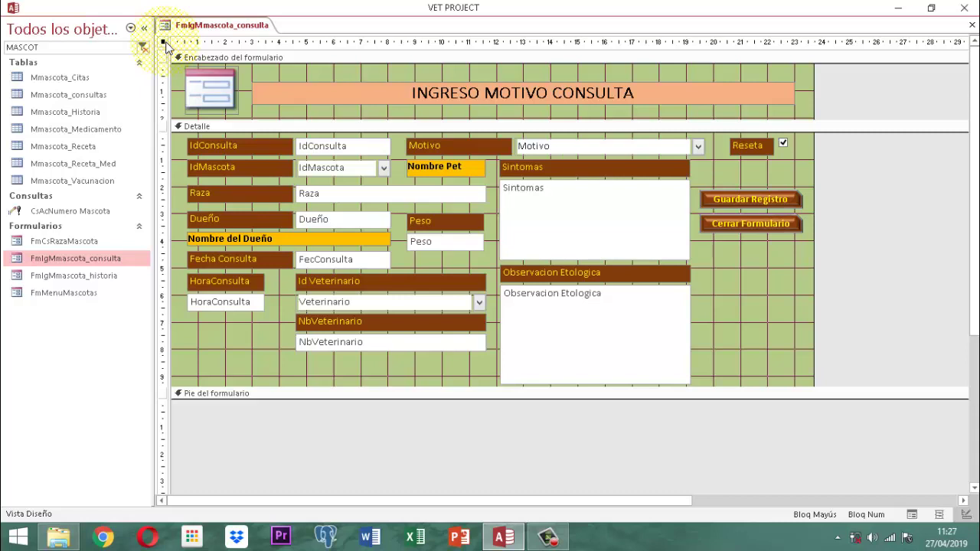
right_click(165, 43)
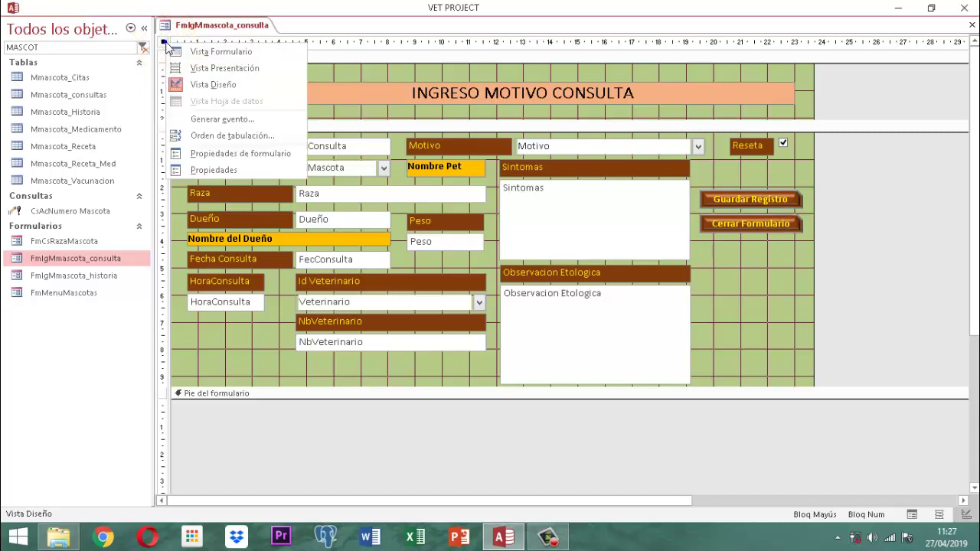
left_click(216, 170)
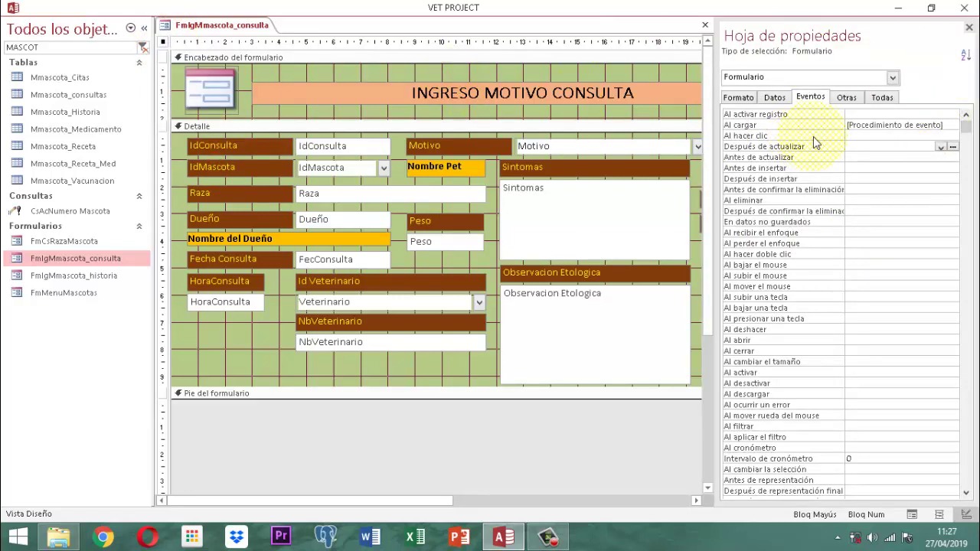
left_click(856, 125)
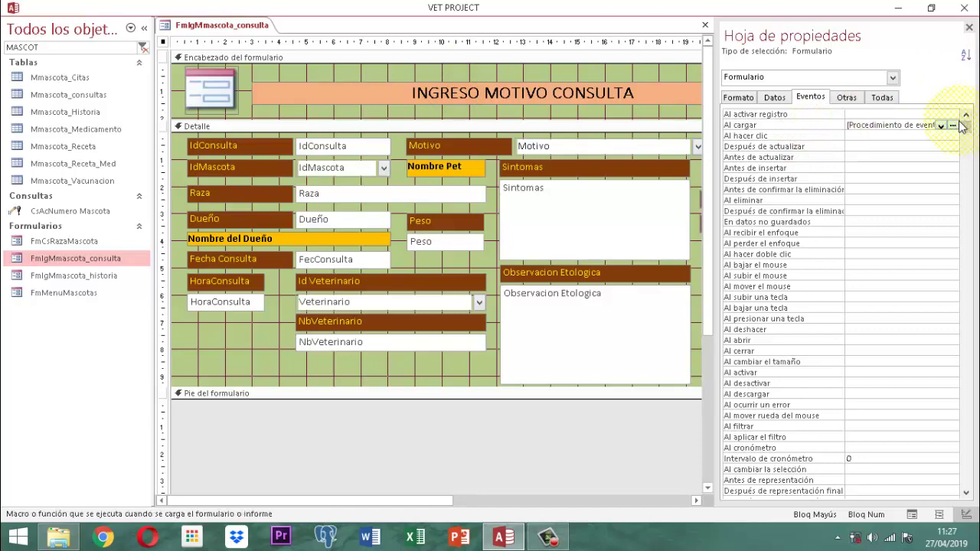
left_click(953, 125)
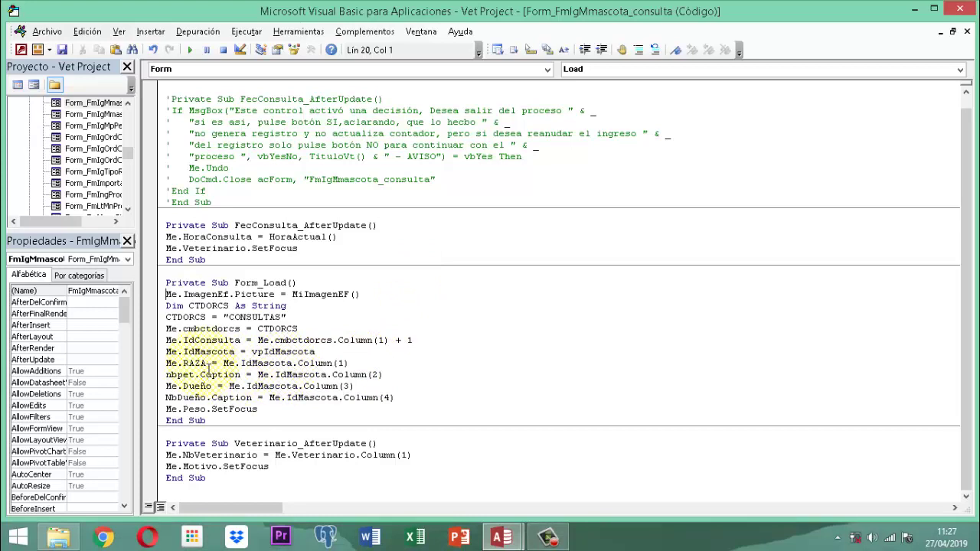
Review the Me.RAZA line in Form_Load, then close the VBA editor and property sheet
left_click(210, 365)
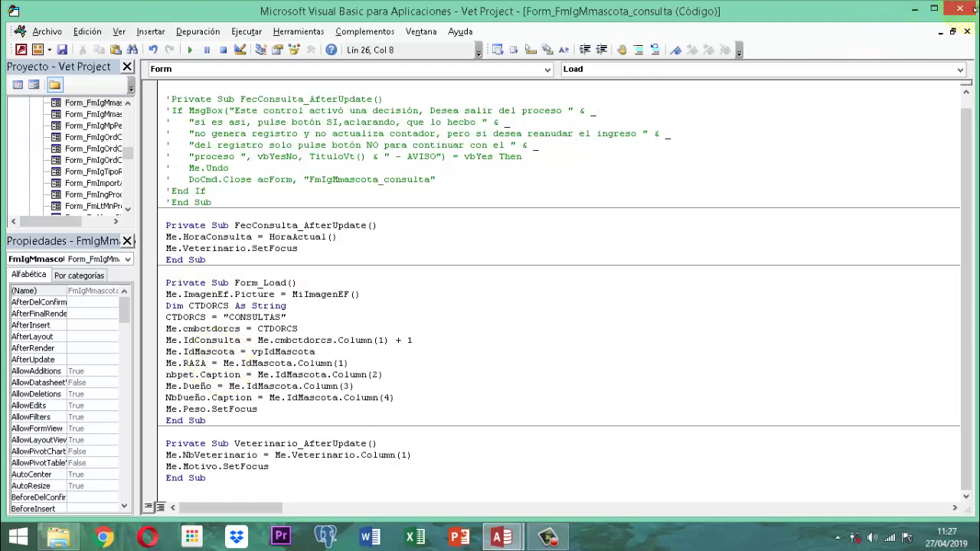
left_click(963, 9)
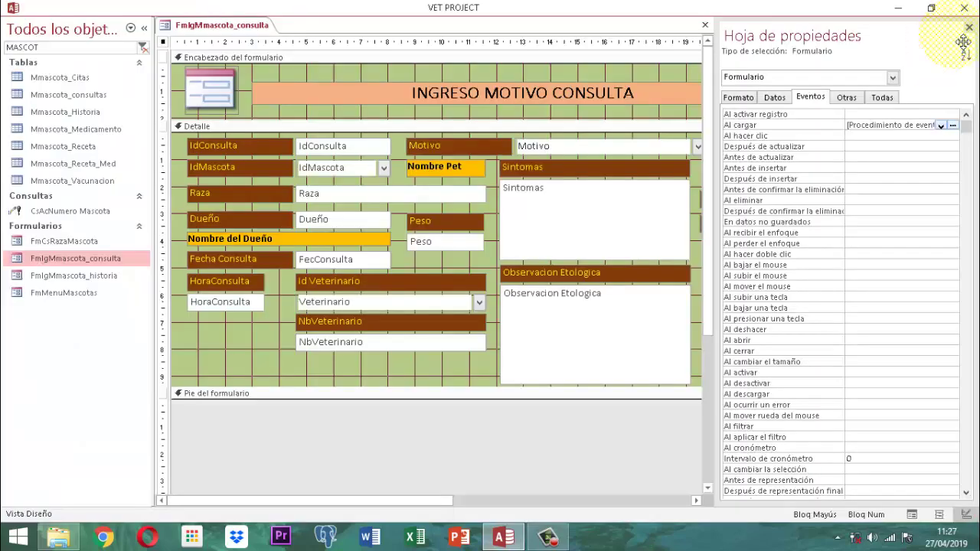
left_click(968, 28)
Save and close the FmIgMmascota_consulta form
right_click(212, 26)
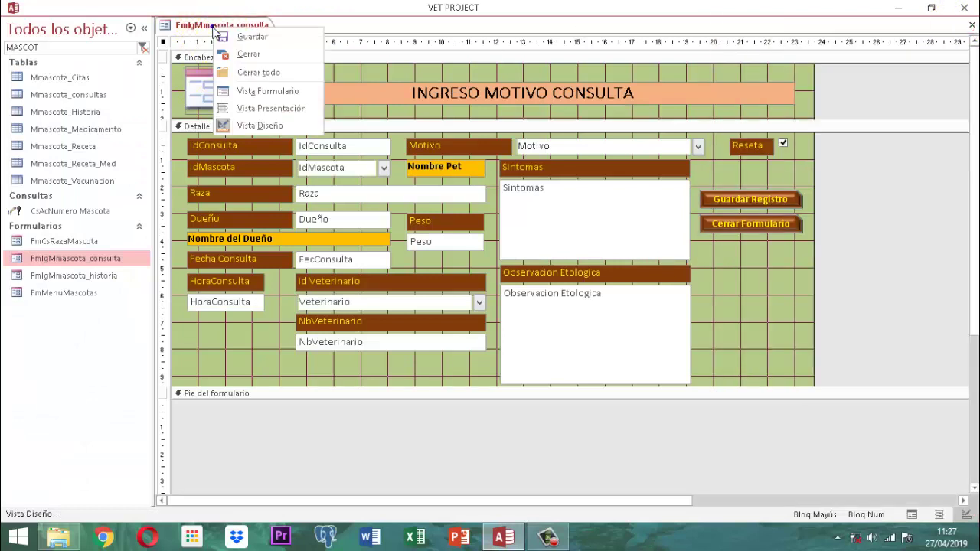
left_click(246, 39)
right_click(249, 25)
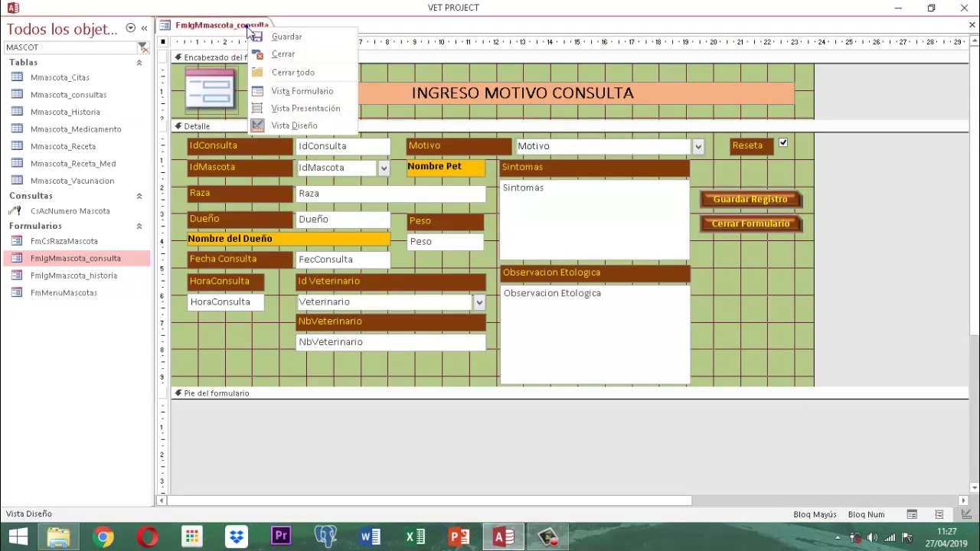
left_click(276, 54)
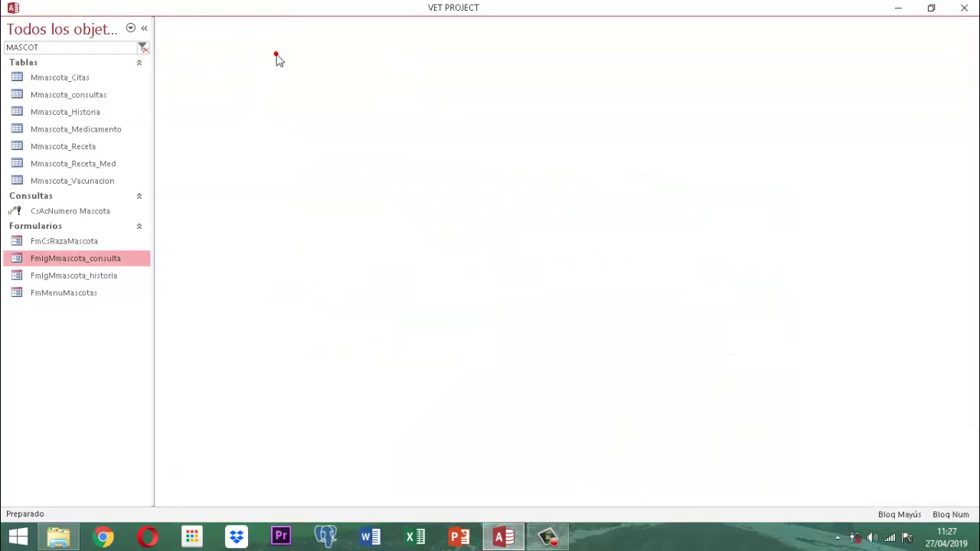
Open the PANEL INICIAL start form and log in with a user account and its password
double_click(43, 47)
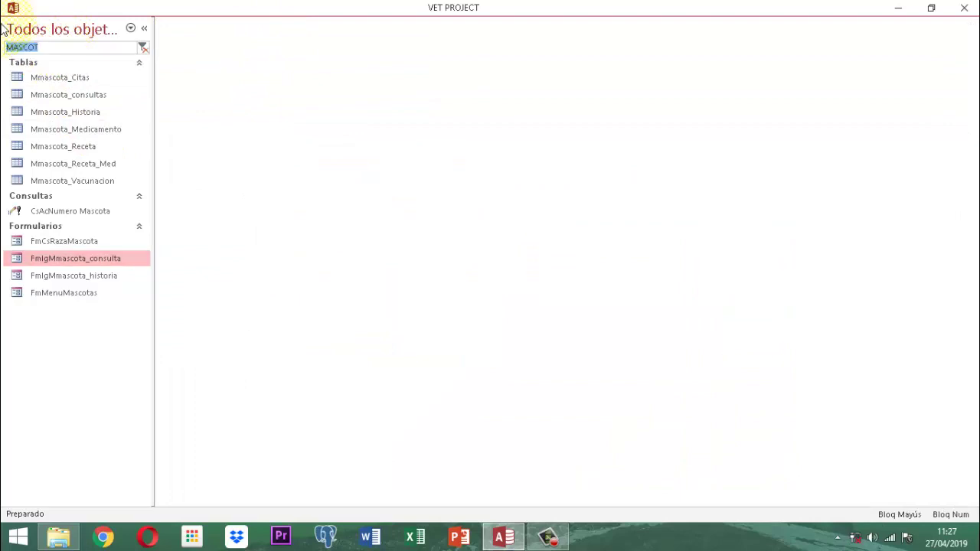
type("PANEL INI")
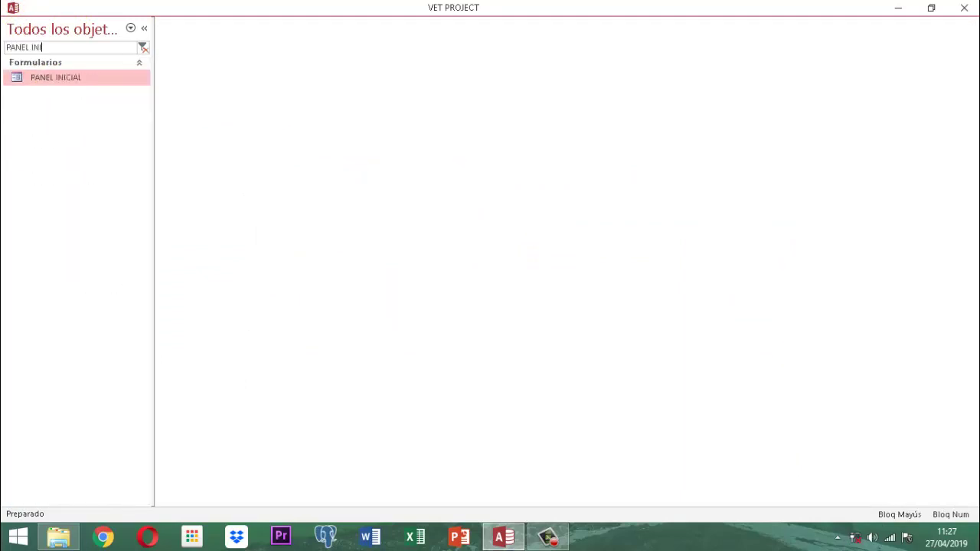
key("Return")
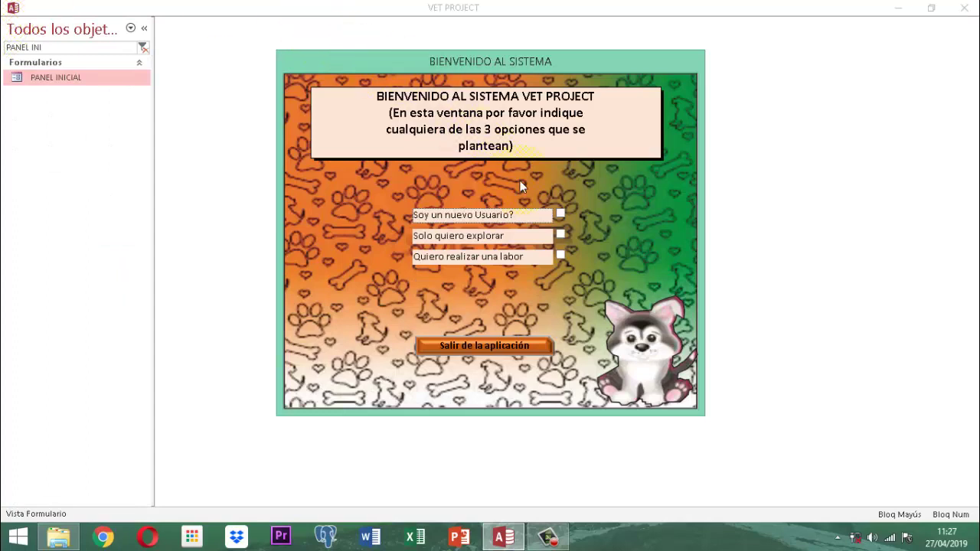
left_click(561, 255)
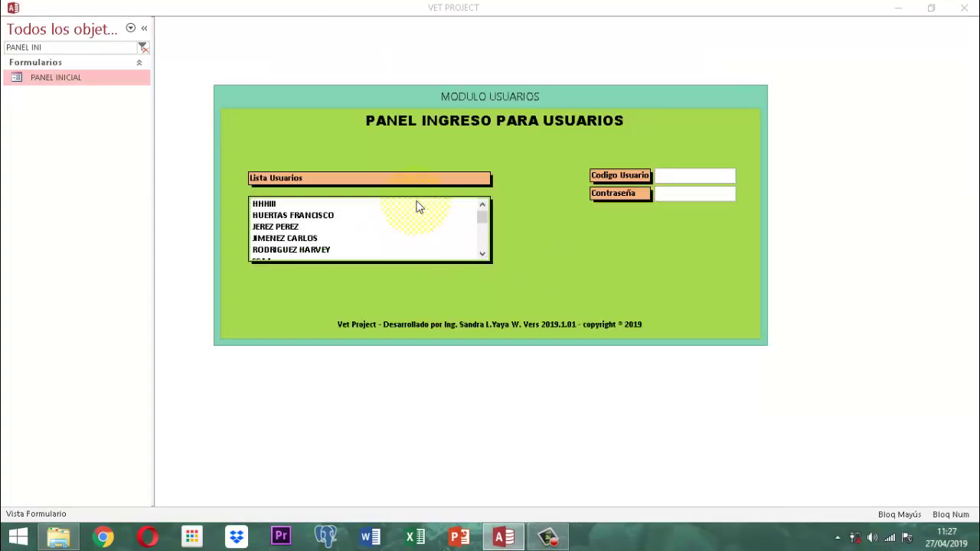
left_click(279, 238)
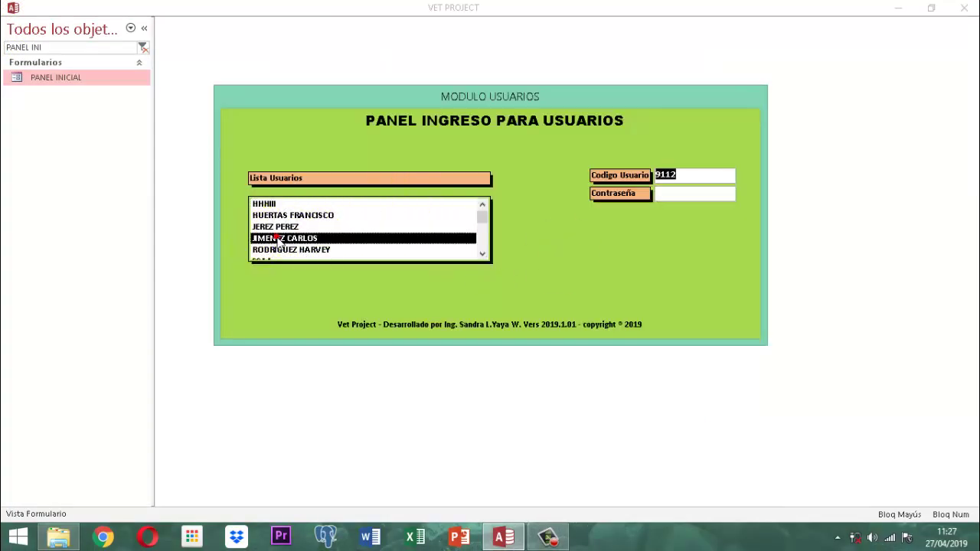
key("Tab")
key("Return")
key("Return")
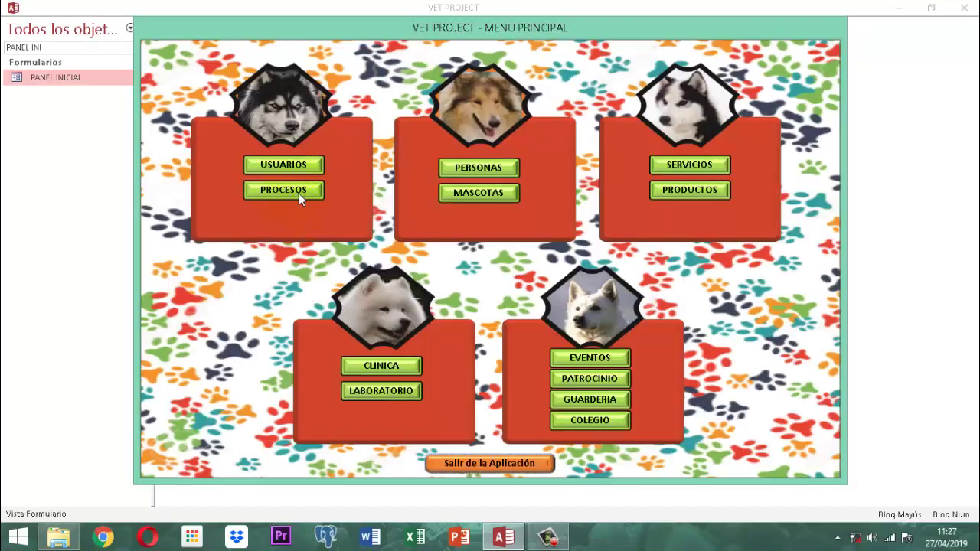
Unlock the ribbon from PROCESOS with the ribbon password, then close PROCESOS and MENU PRINCIPAL
left_click(297, 191)
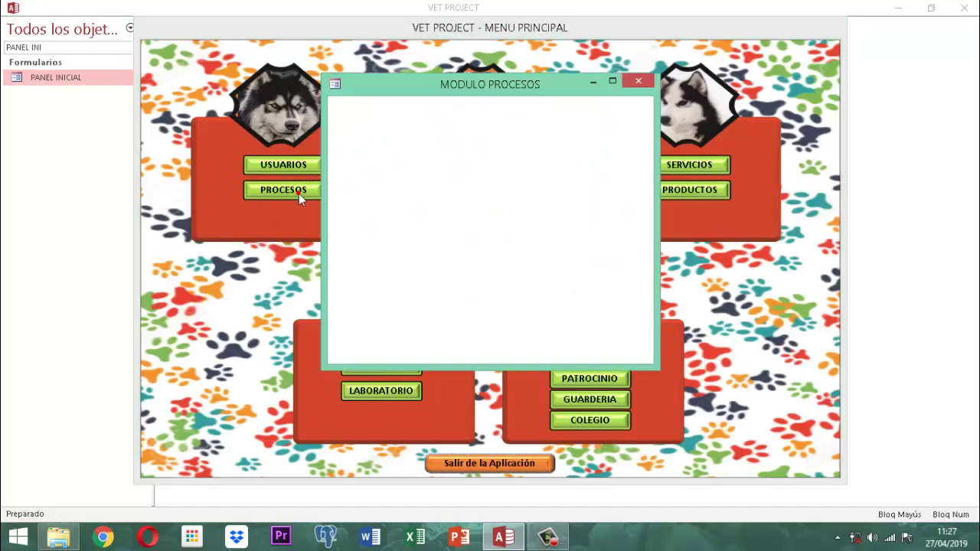
left_click(483, 142)
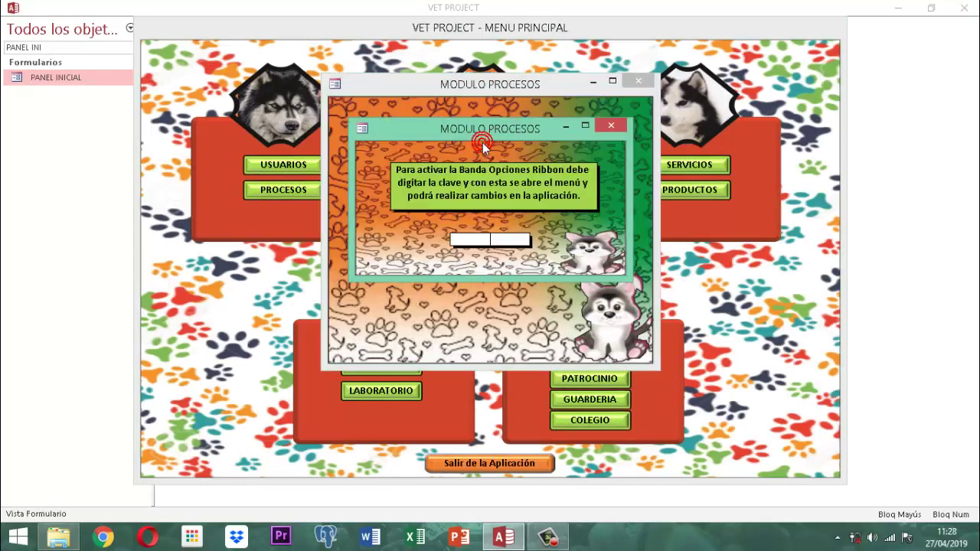
type("********")
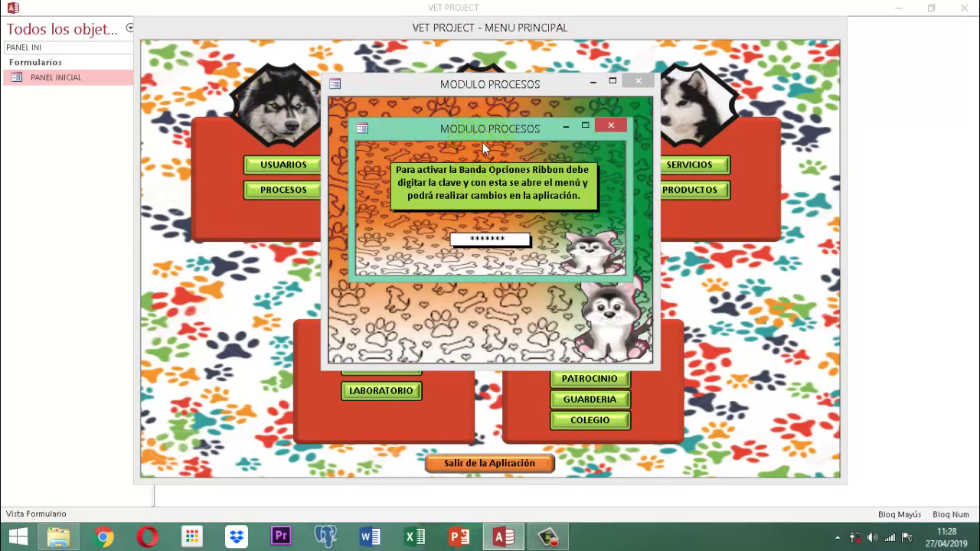
key("Return")
left_click(638, 80)
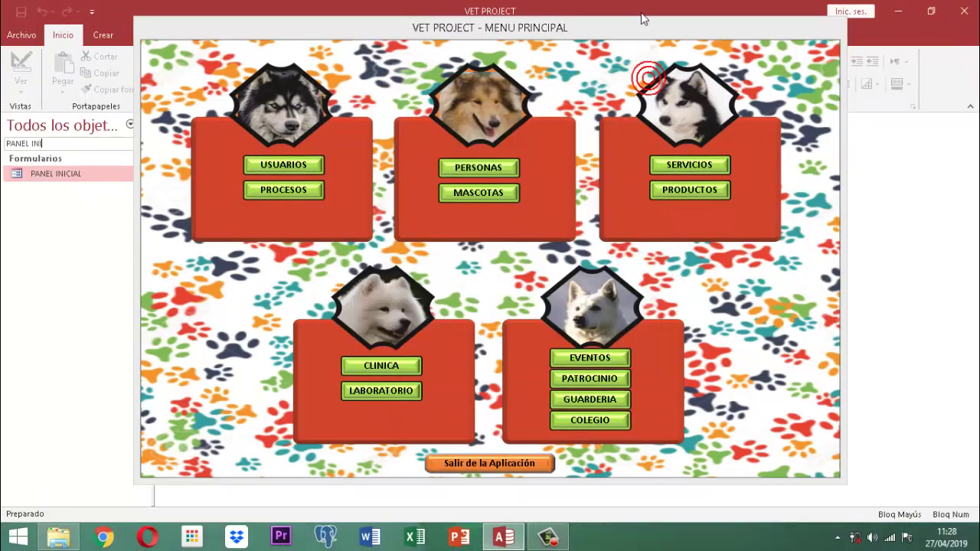
right_click(629, 32)
left_click(669, 55)
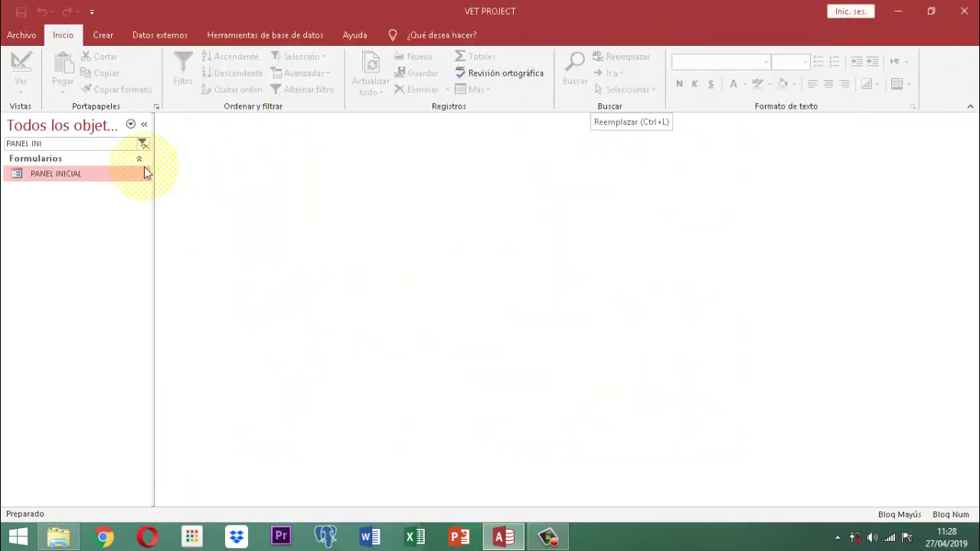
Filter objects by FMIGMMA and open FmIgMmascota_consulta in Vista Diseño
left_click_drag(50, 141, 4, 140)
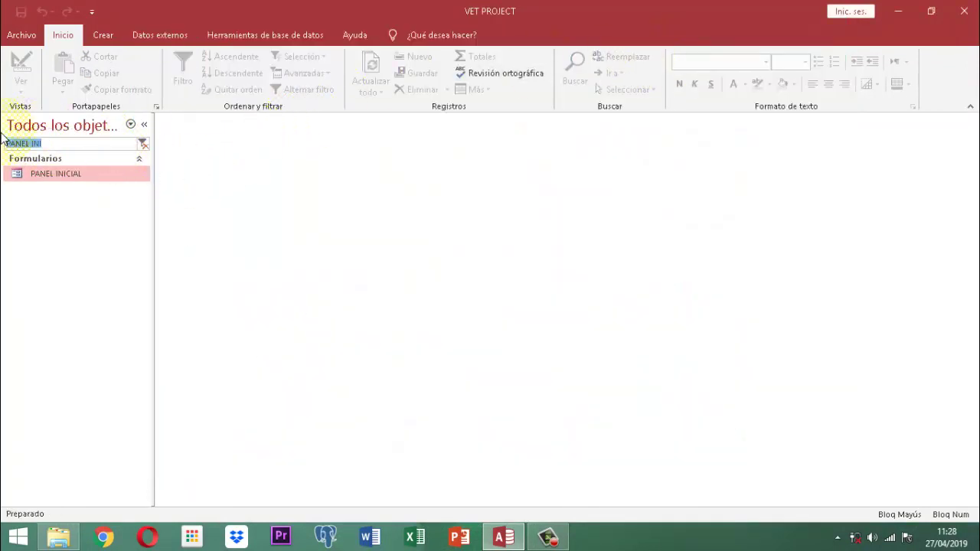
type("FMIGMMA")
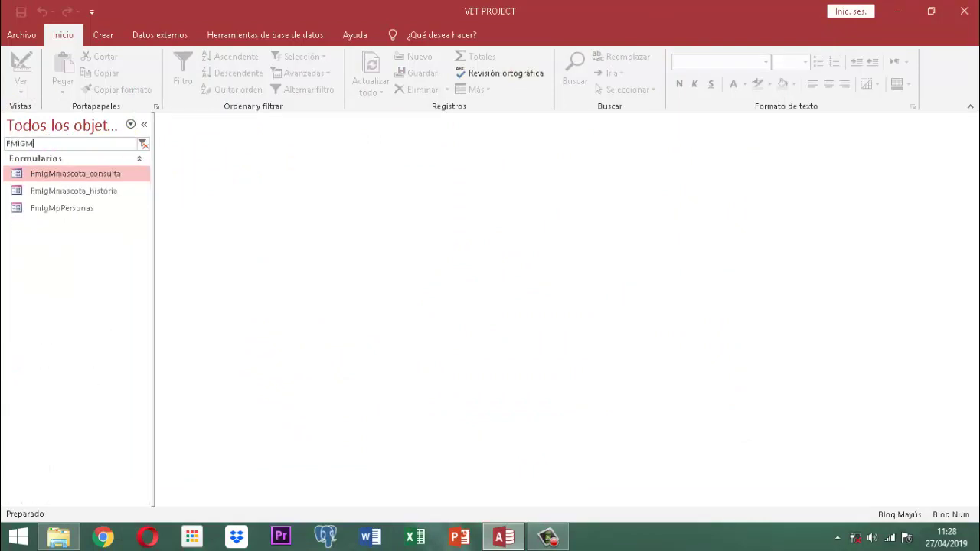
right_click(87, 175)
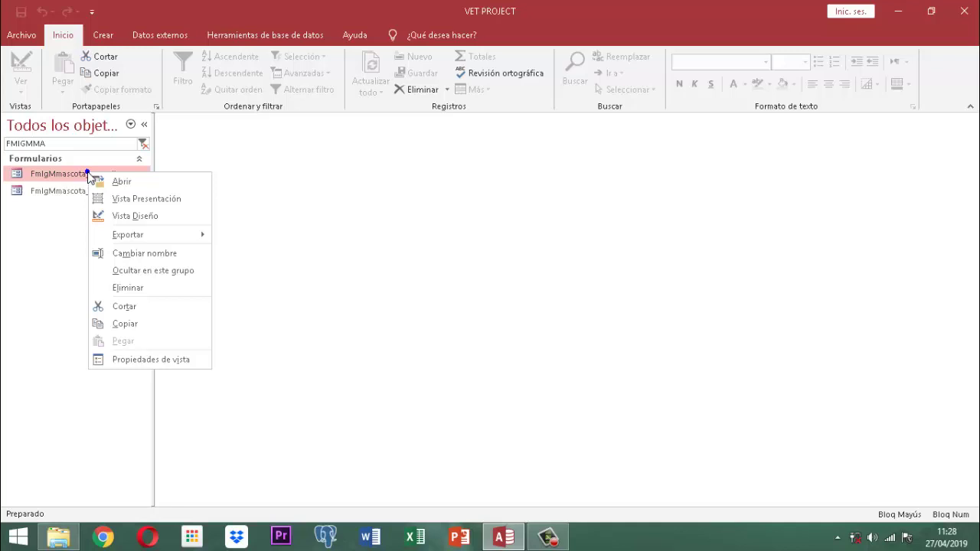
left_click(136, 217)
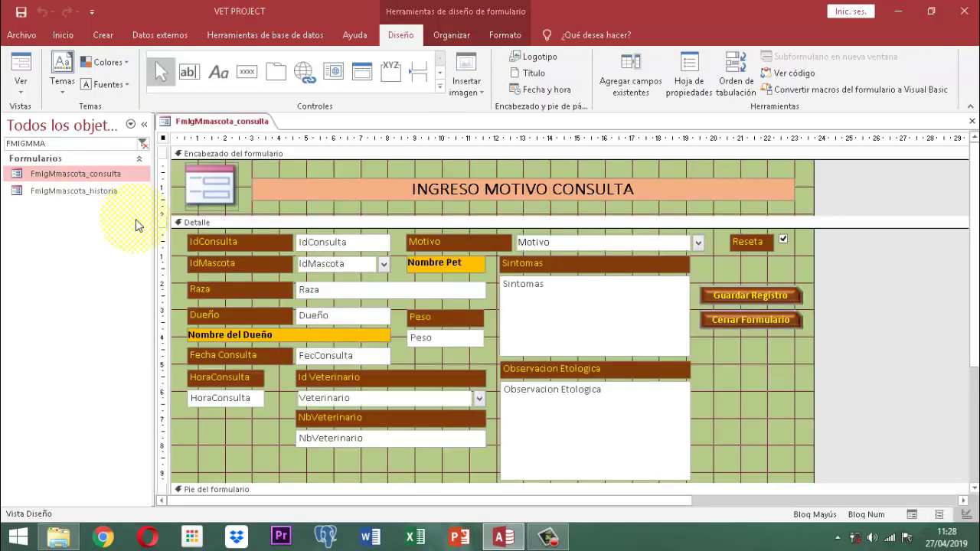
Change the Raza text box's Nombre property on the Otras tab to RazacS and verify it
left_click(346, 290)
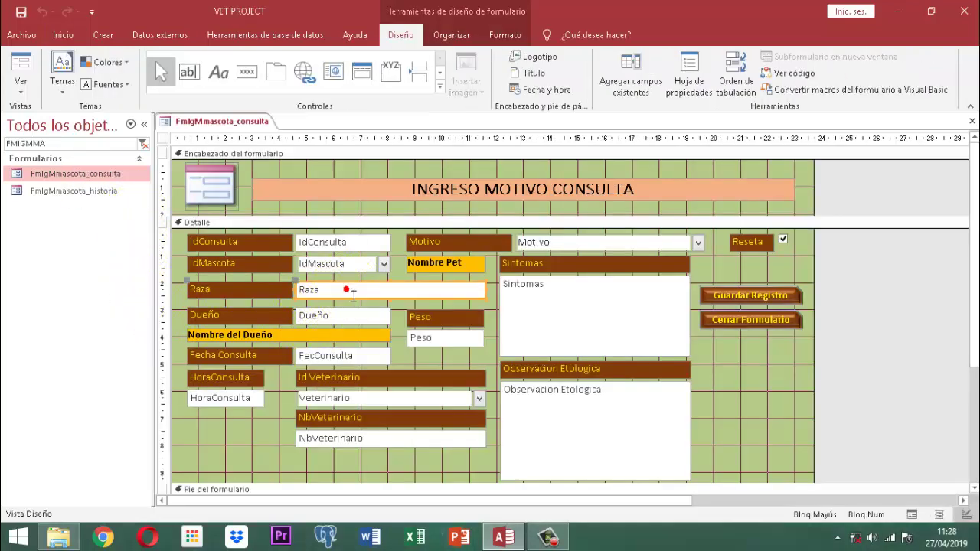
left_click(689, 73)
left_click(847, 192)
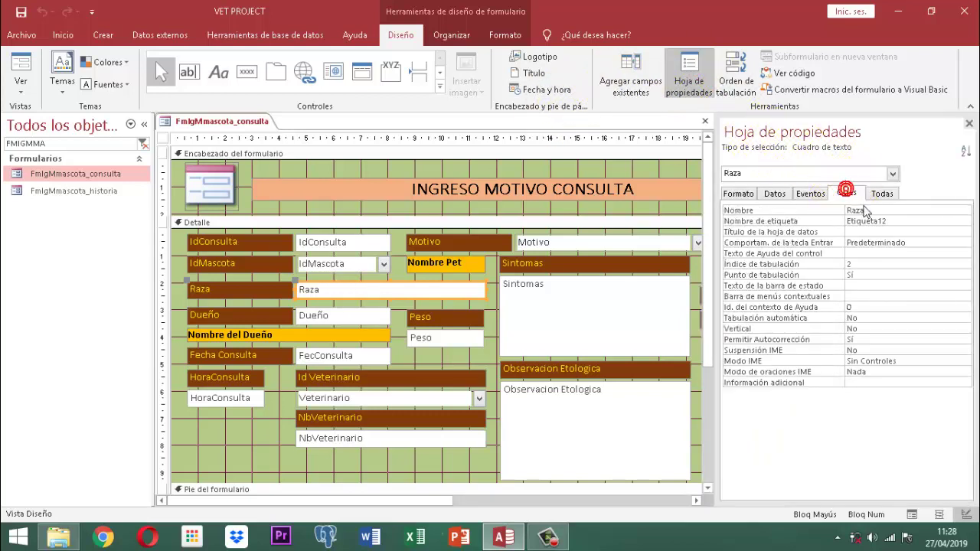
left_click(872, 211)
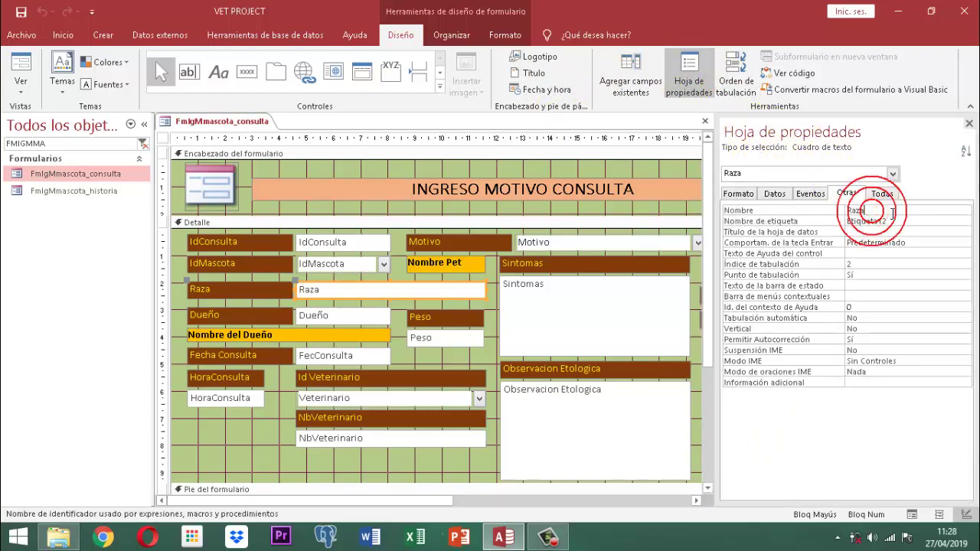
type("cS")
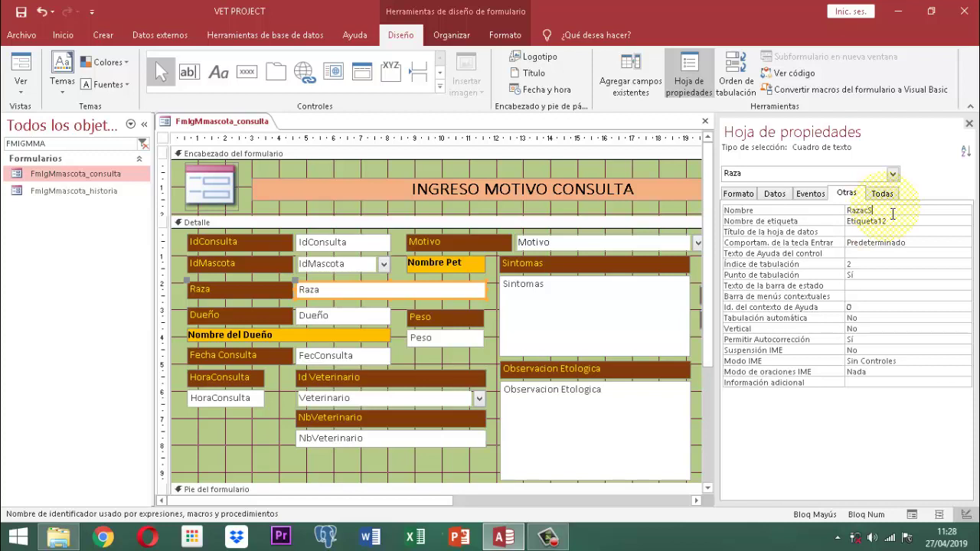
key("Return")
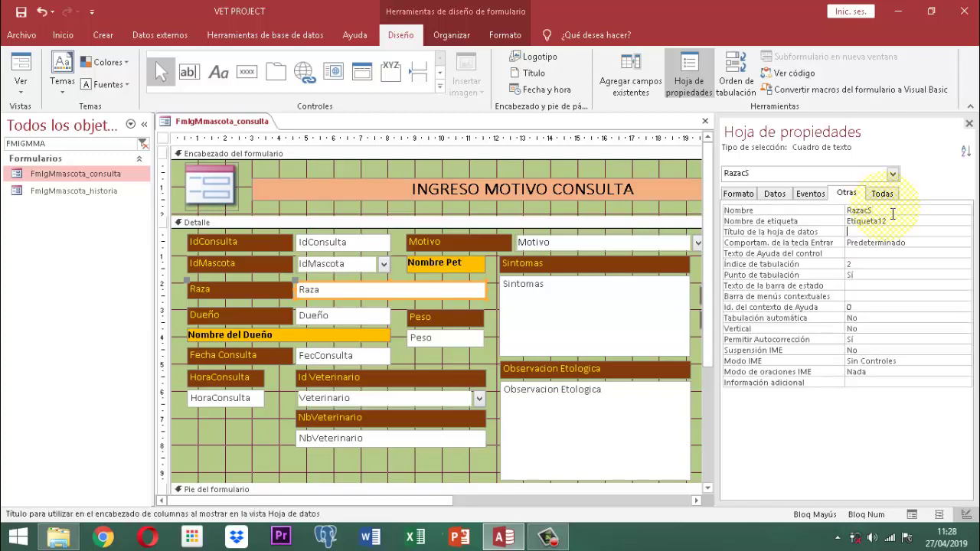
left_click(892, 212)
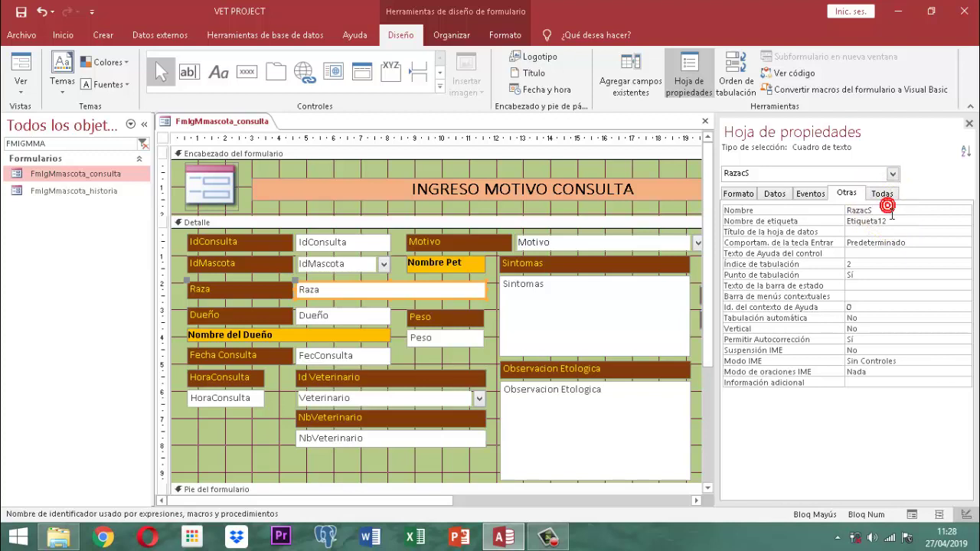
left_click(264, 293)
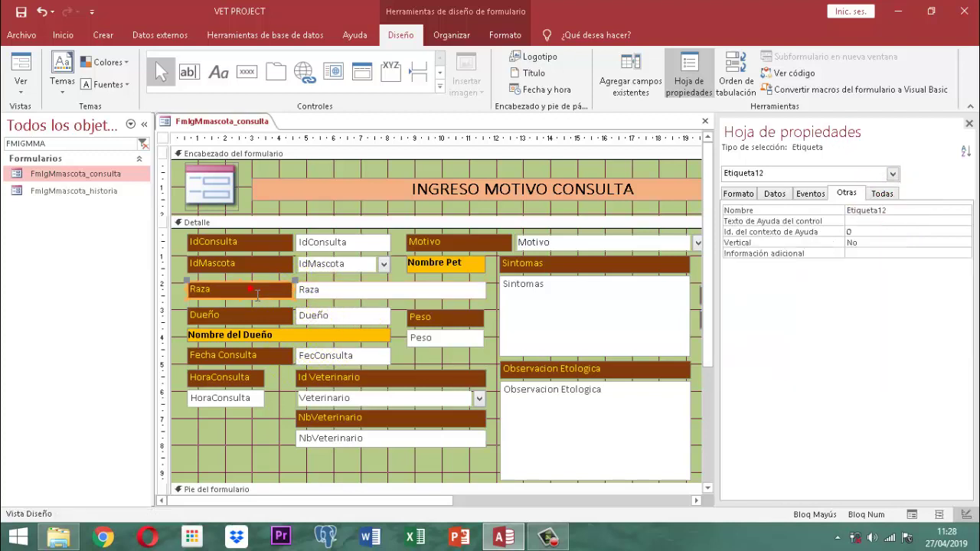
left_click(359, 289)
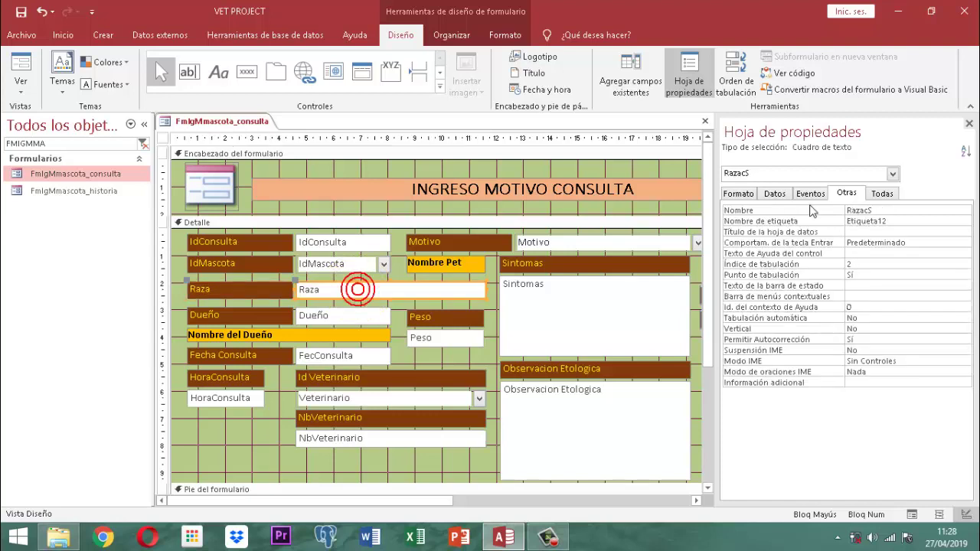